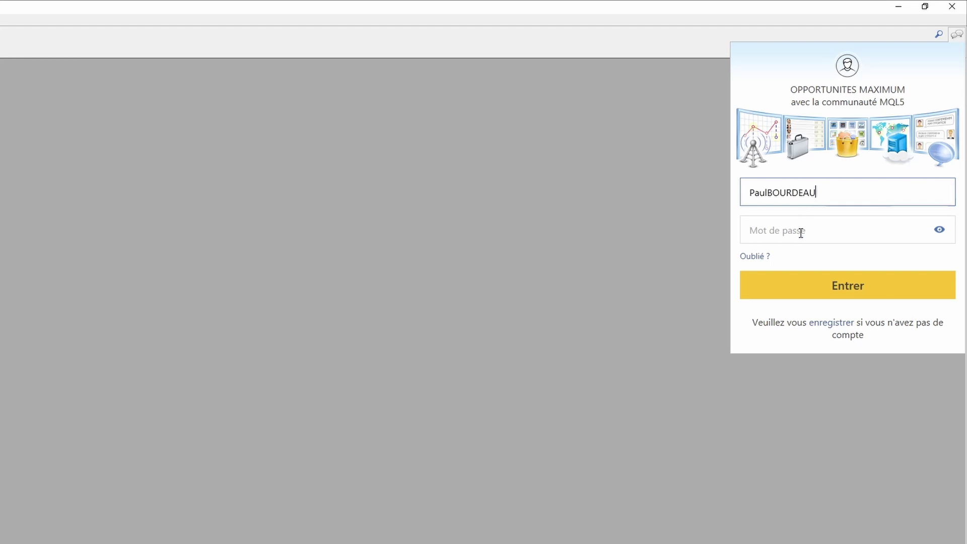
- Enter the MQL5 community account password and sign in
click(805, 233)
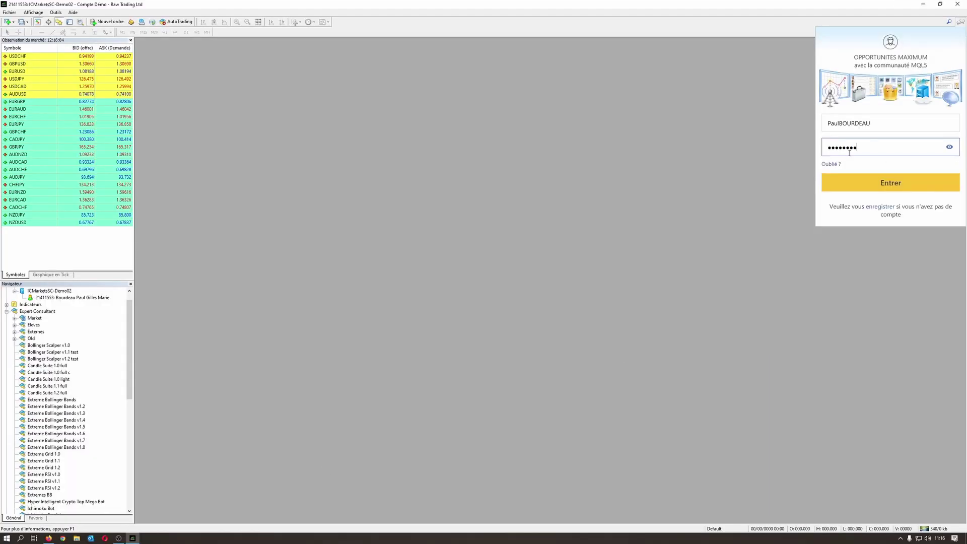
click(889, 185)
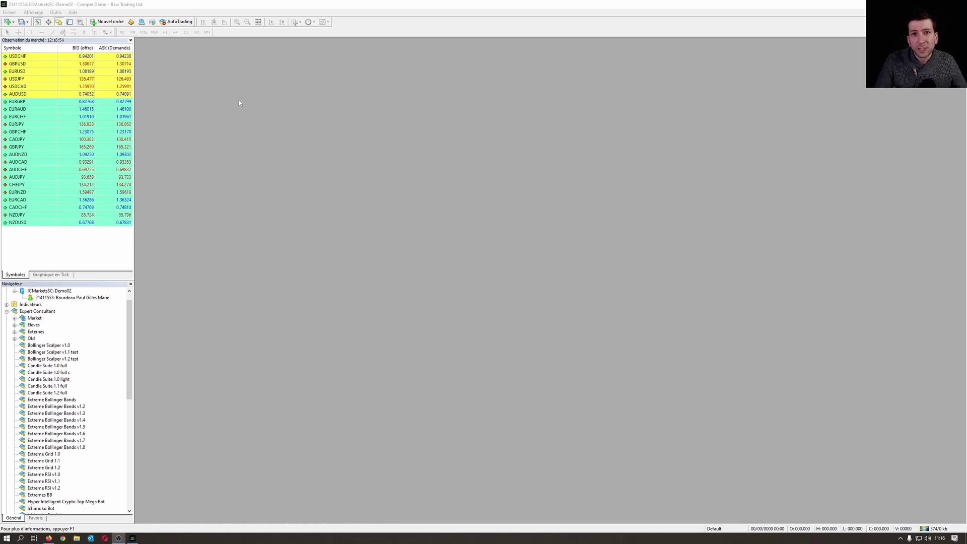
- Open separate charts for the EURUSD, EURGBP and AUDNZD symbols from the market watch
click(222, 97)
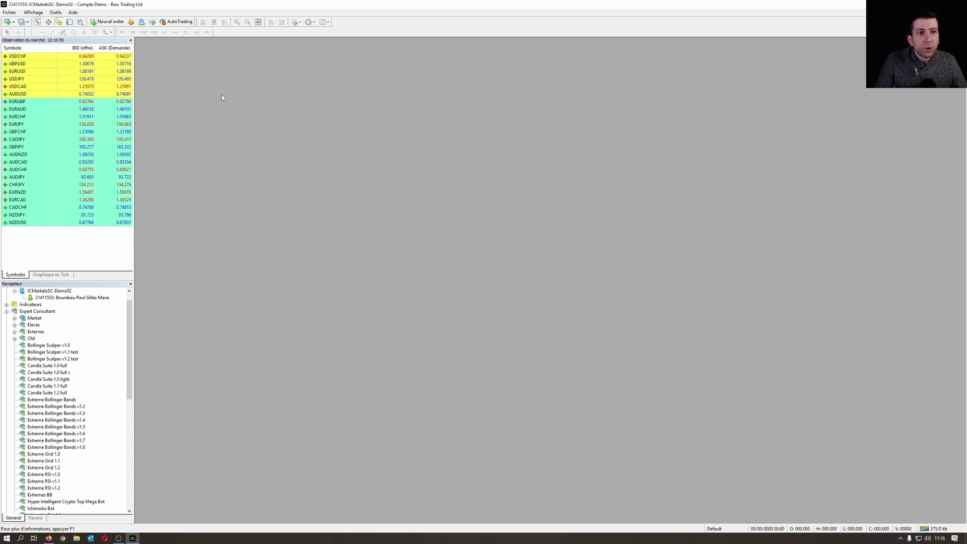
right_click(18, 71)
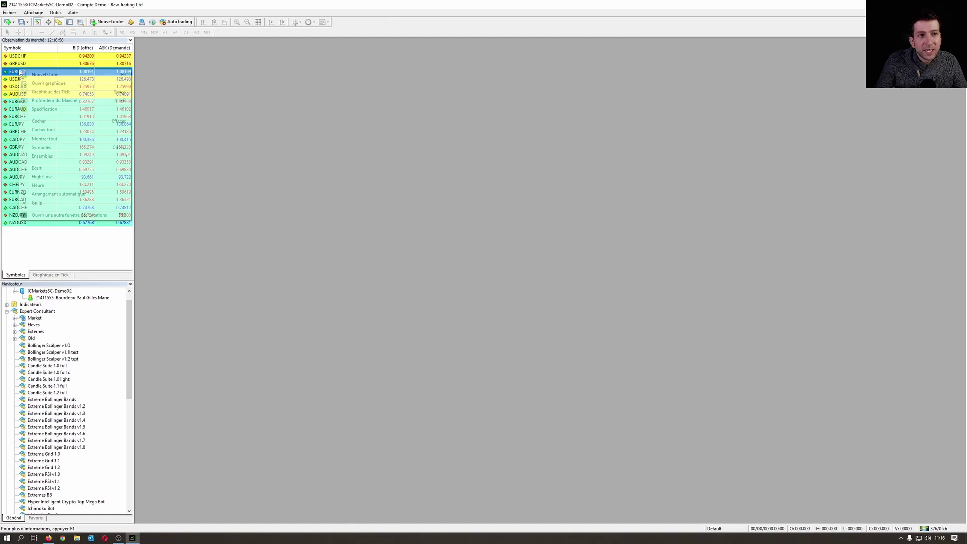
click(56, 82)
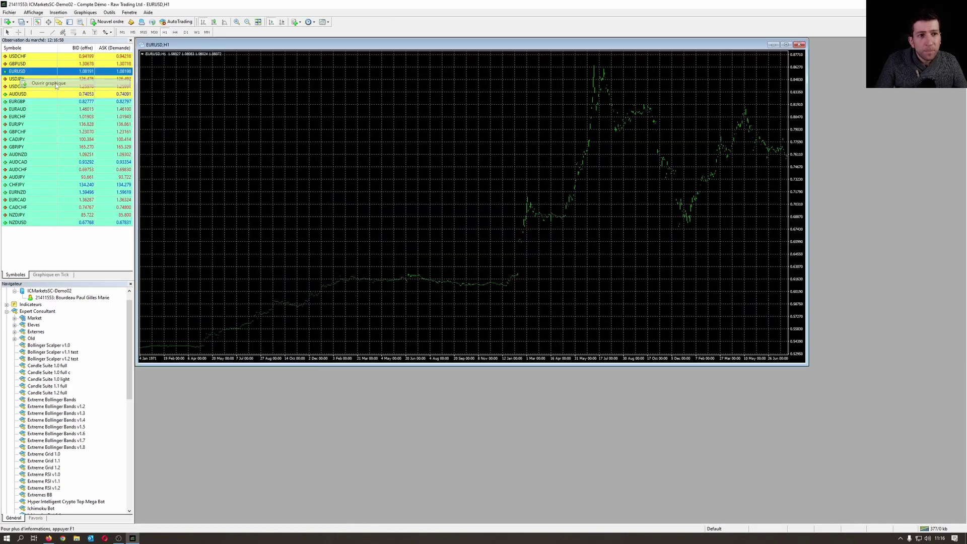
right_click(24, 101)
click(57, 114)
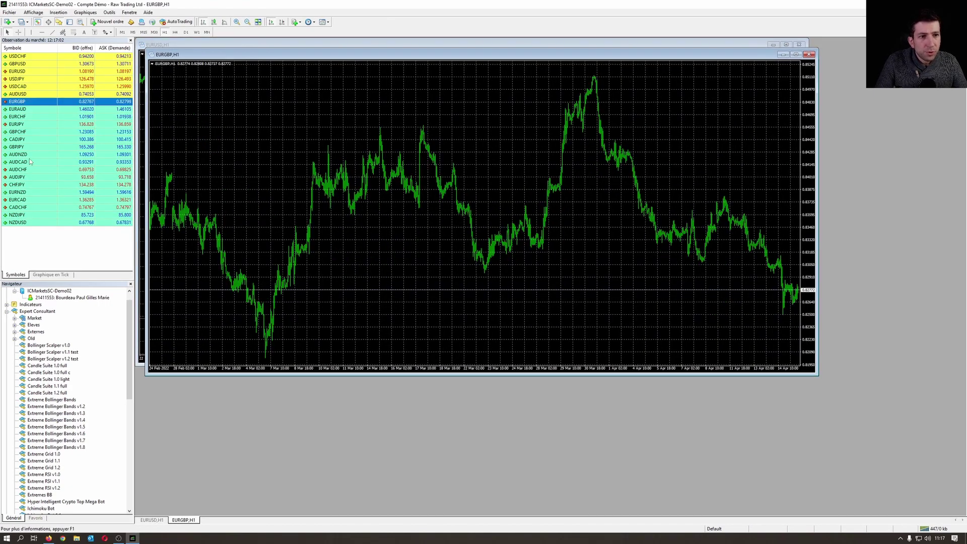
right_click(28, 155)
click(66, 173)
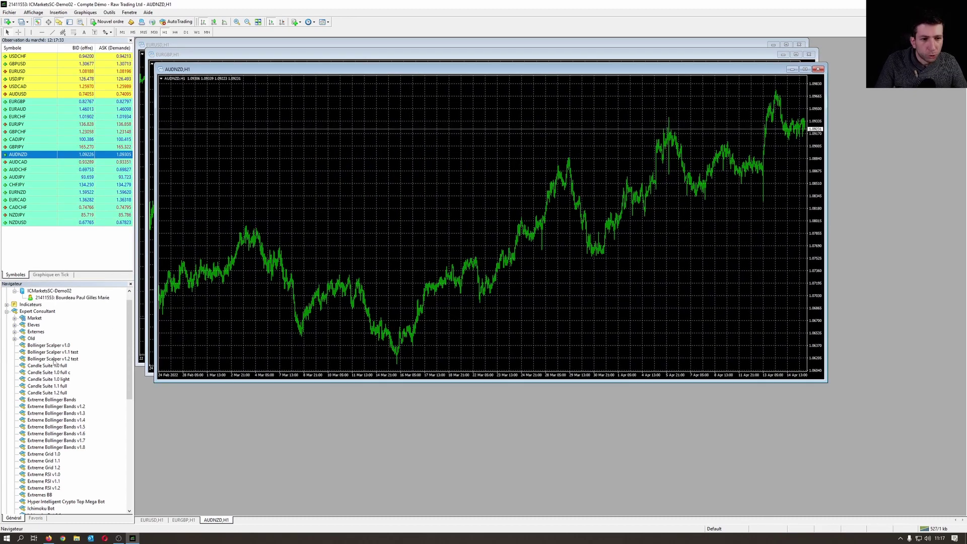
- Attach the Candle Suite 1.0 full expert to the AUDNZD chart, keeping its current input parameters
drag(46, 366, 374, 189)
click(382, 193)
click(469, 280)
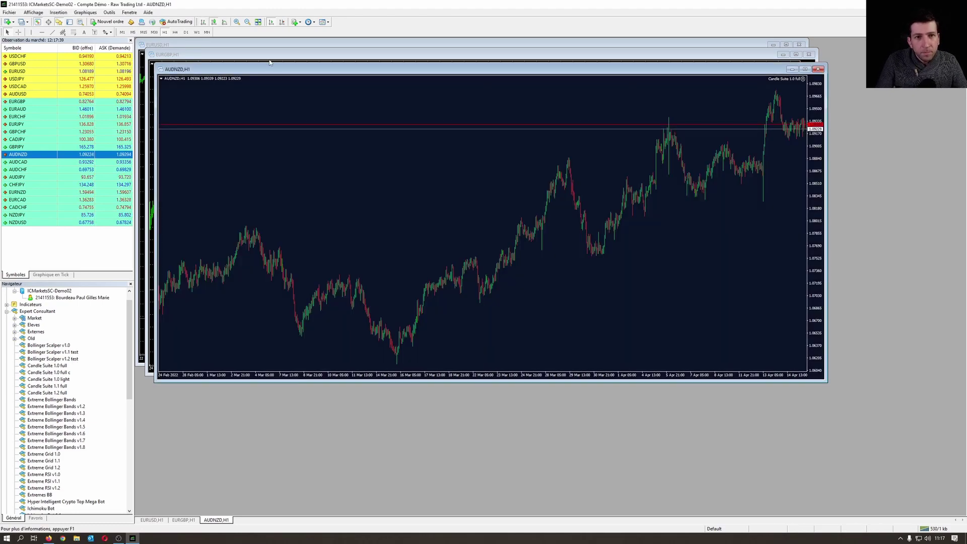
- Attach the Ichimoku Bot 1.2 expert to the EURGBP chart after reviewing its input parameters
click(184, 520)
scroll(48, 386, down, 5)
drag(44, 419, 353, 226)
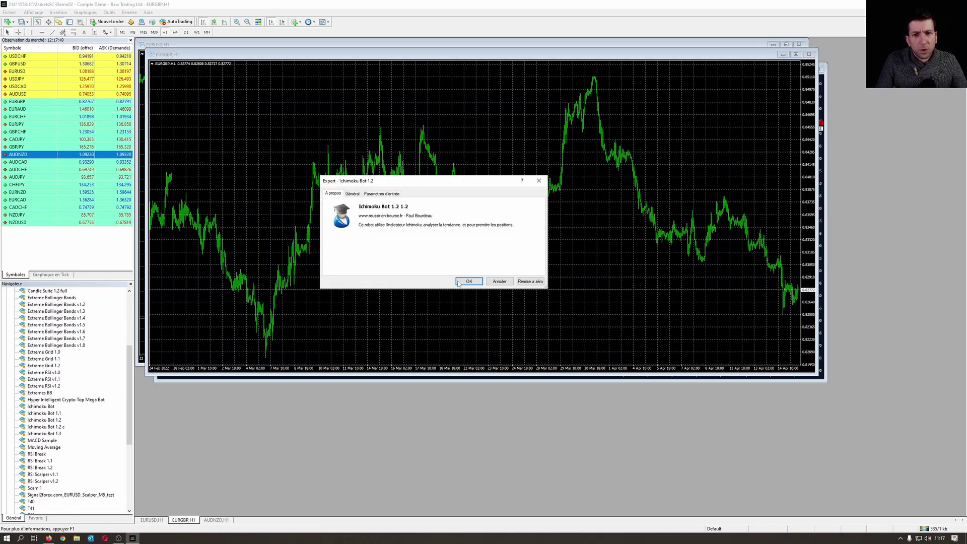
click(382, 193)
scroll(413, 237, down, 3)
click(468, 281)
- Attach the Ichimoku Bot 1.2 expert to the EURUSD chart and tile the three open charts side by side
click(212, 44)
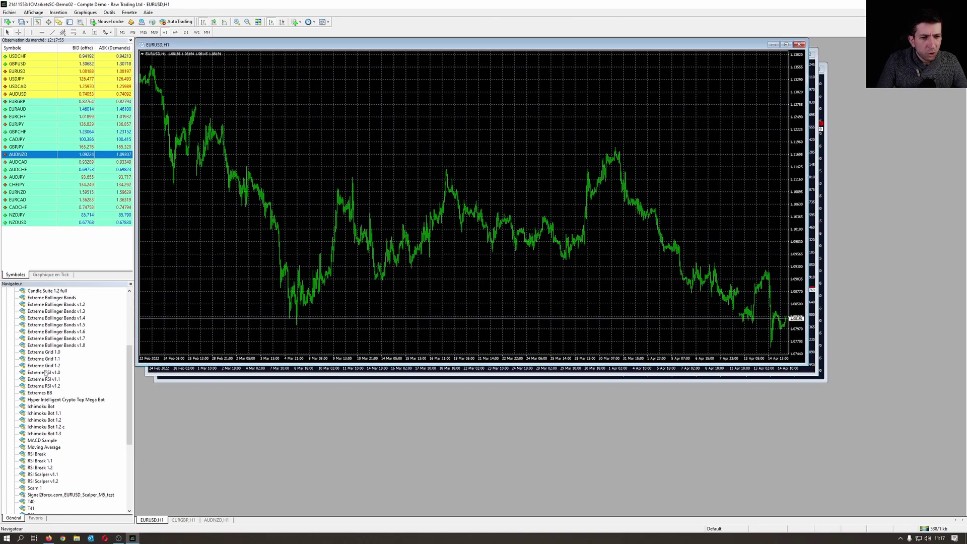
drag(46, 420, 424, 227)
click(468, 281)
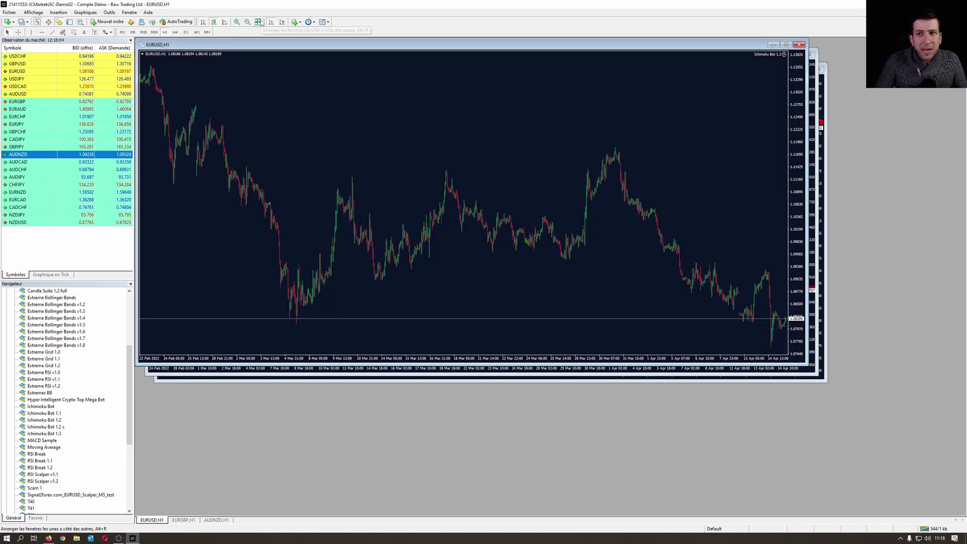
click(258, 22)
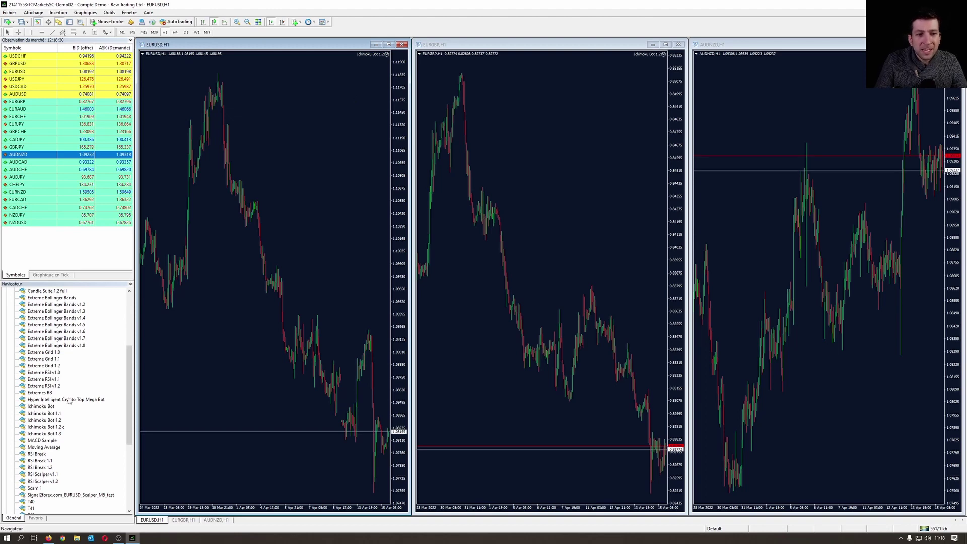
- Start registering a virtual server for the ICMarketsSC-Demo02 trading account and choose the free trial plan (Gratuit)
scroll(93, 351, up, 6)
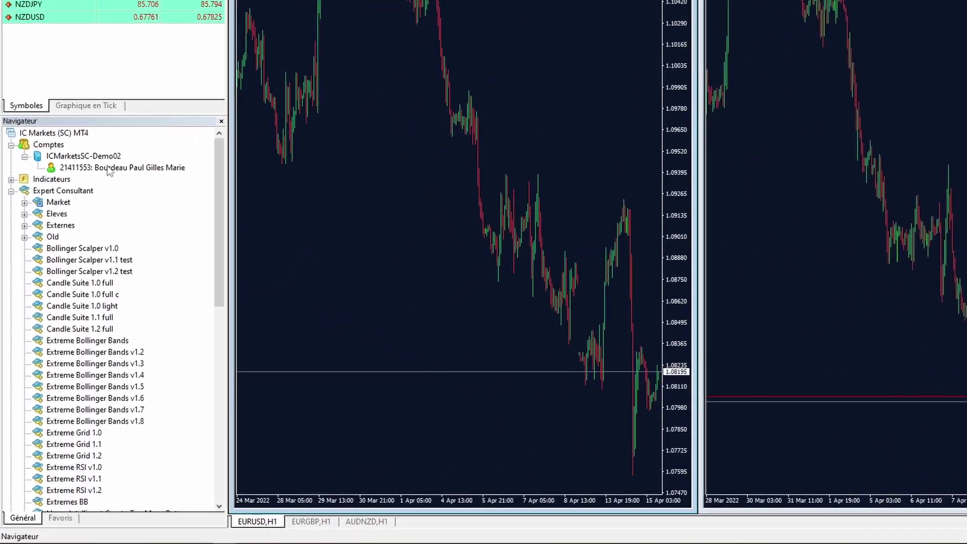
right_click(110, 171)
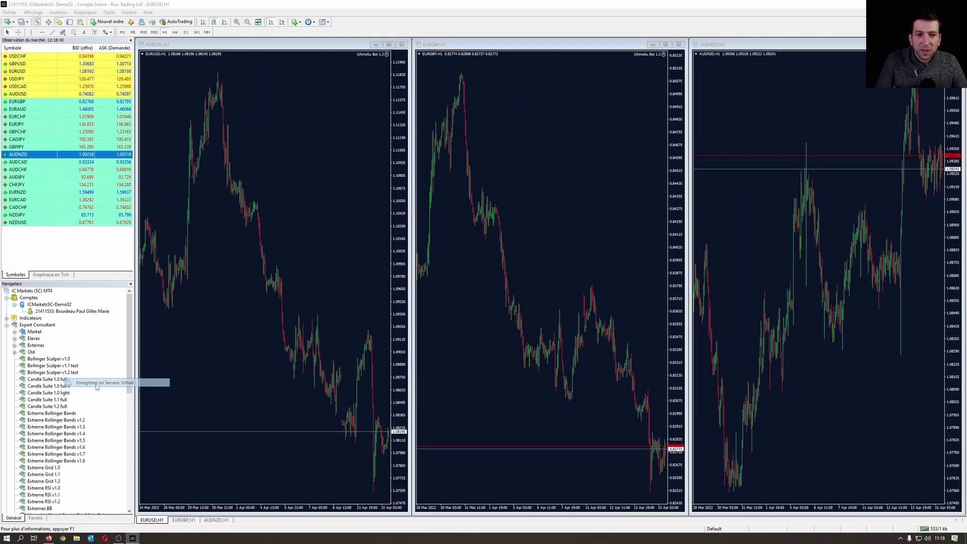
click(177, 270)
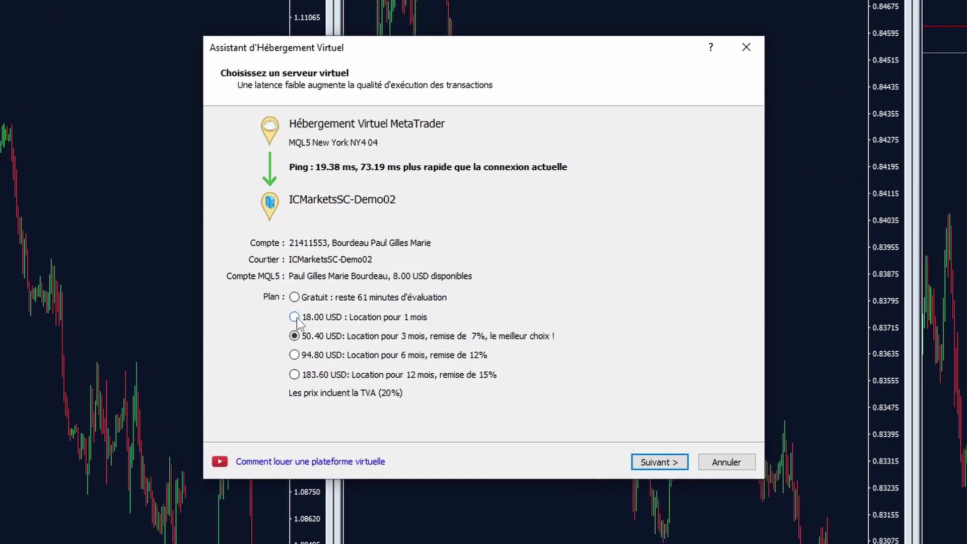
click(294, 317)
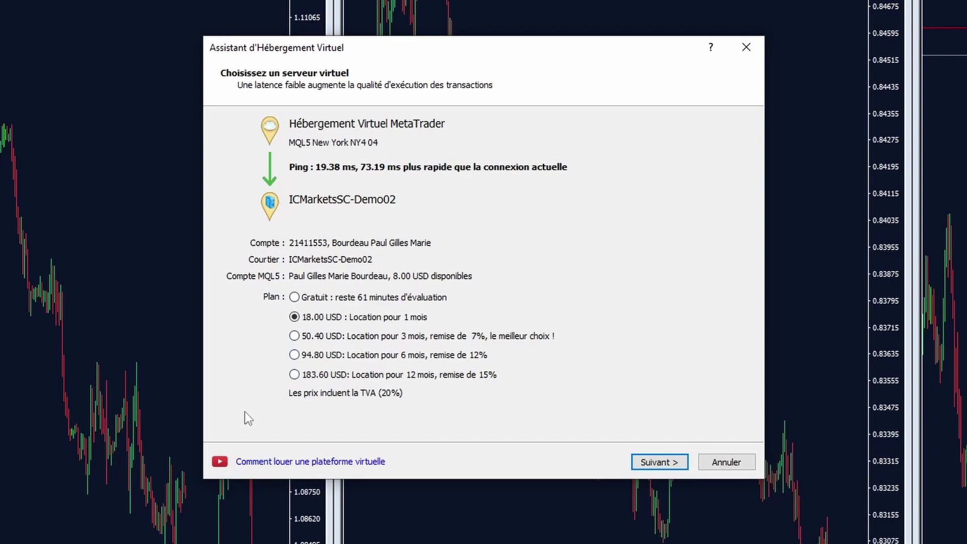
click(294, 297)
click(662, 466)
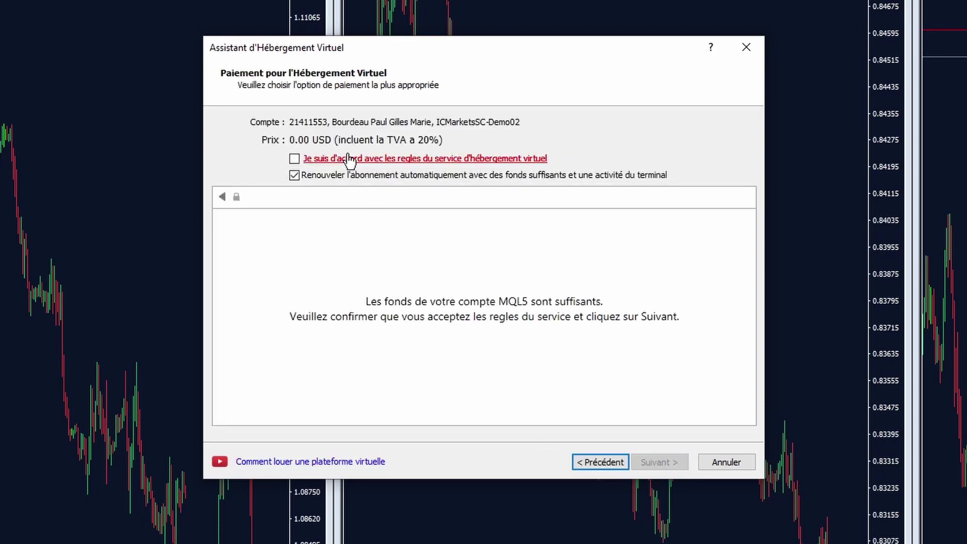
- Accept the virtual hosting service rules, disable automatic subscription renewal and proceed with the registration
click(294, 159)
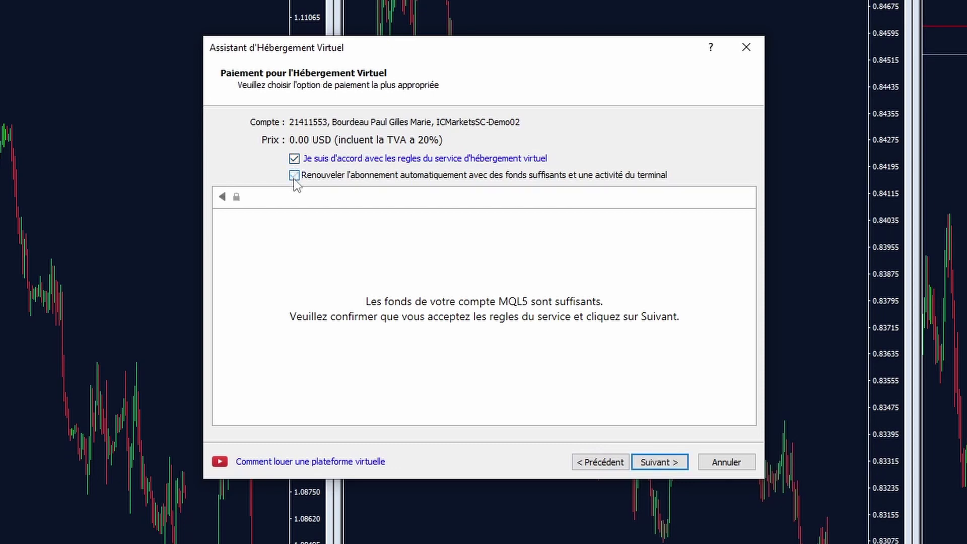
click(294, 176)
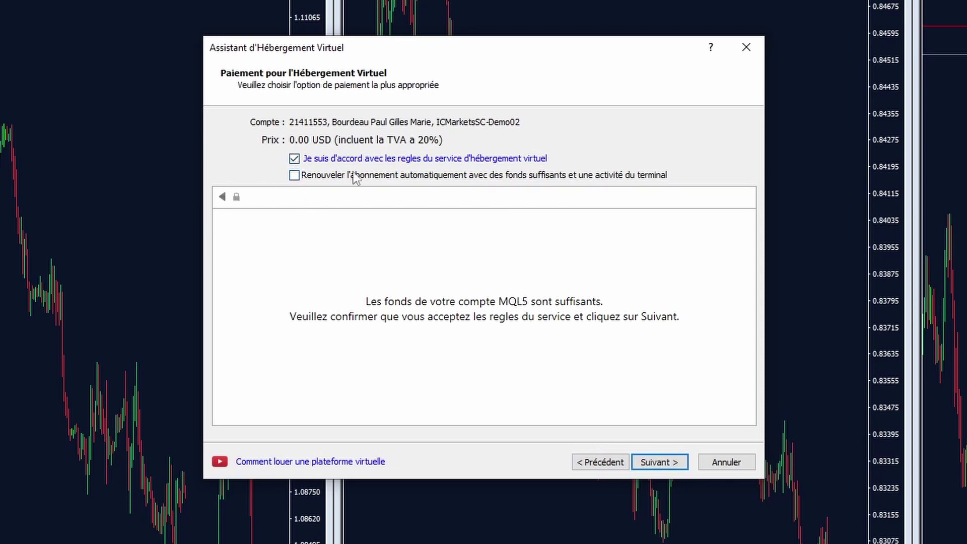
click(659, 462)
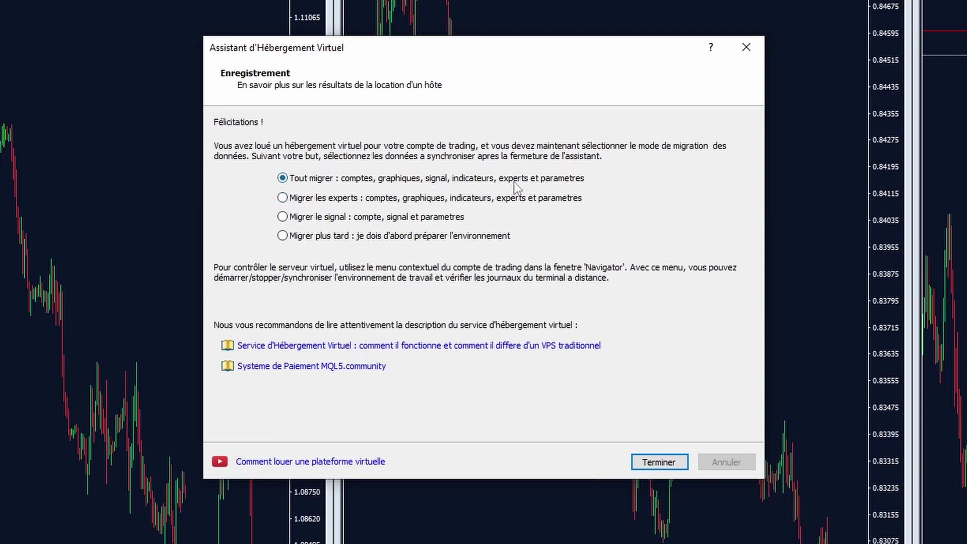
- Set the migration mode to experts with accounts, charts, indicators and parameters, and finish the hosting wizard
click(286, 200)
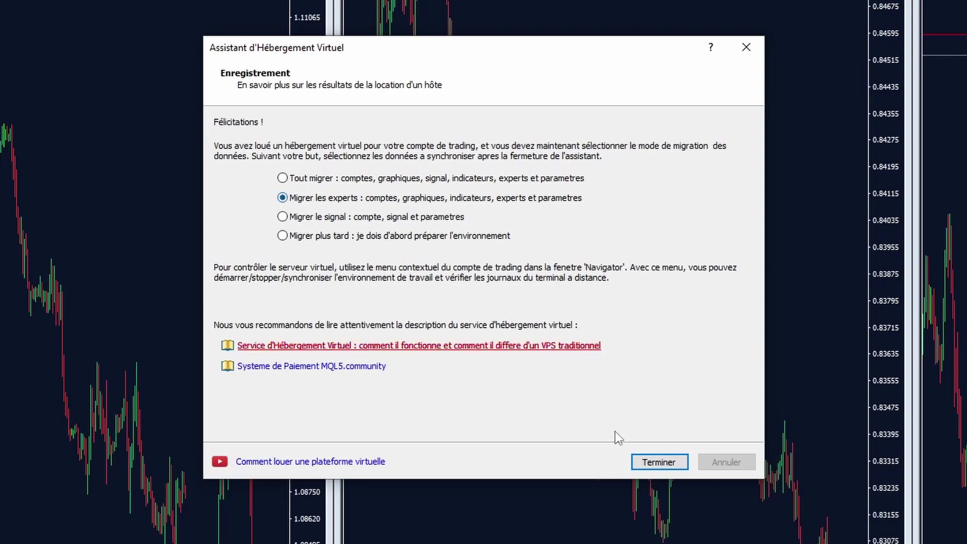
click(660, 462)
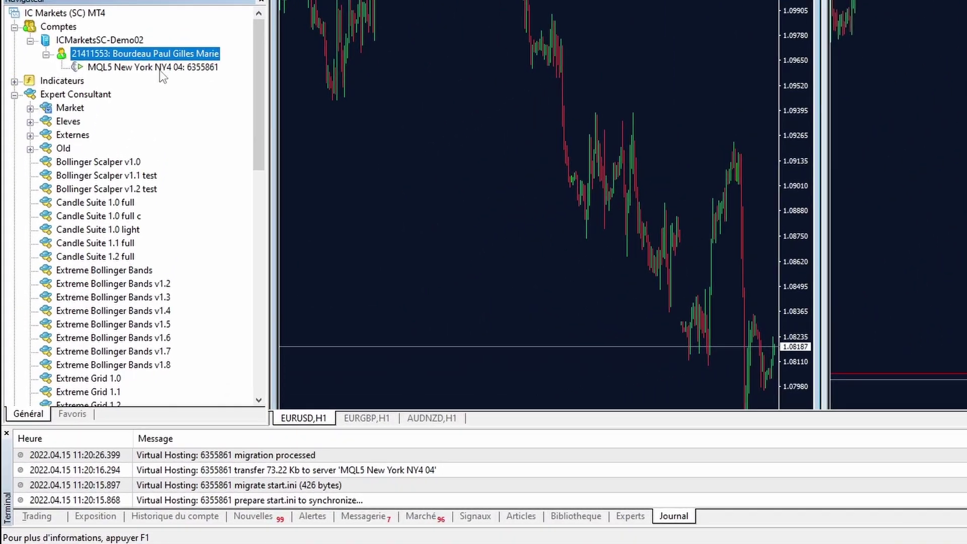
- Open the journals of the MQL5 New York NY4 04 virtual server, enlarge the log window and request the terminal entries for 2022.04.15
click(86, 261)
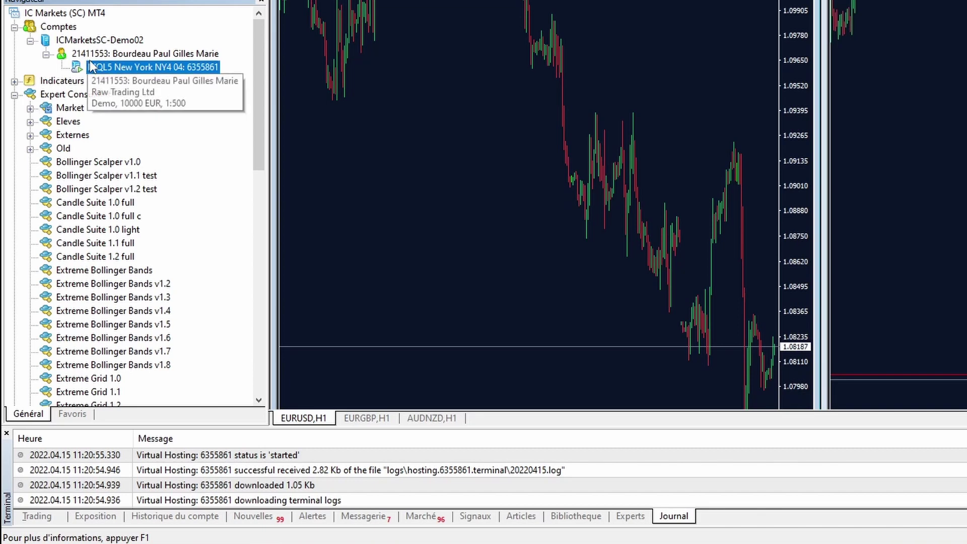
right_click(147, 68)
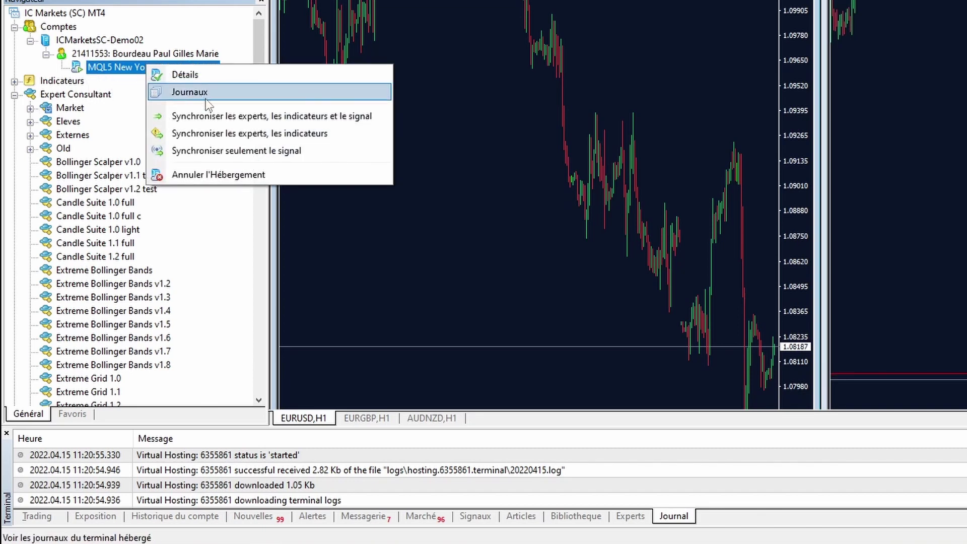
click(219, 96)
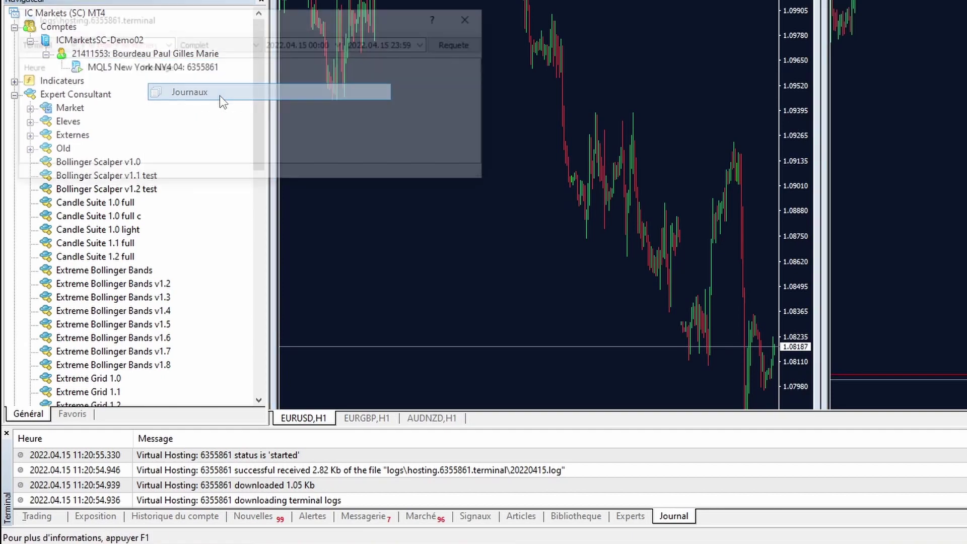
drag(265, 21, 449, 14)
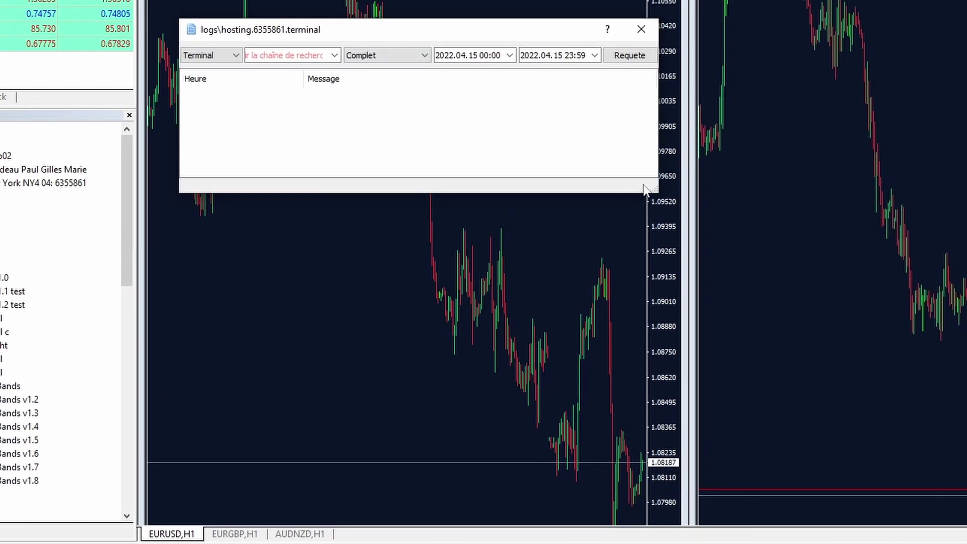
drag(653, 193, 687, 387)
click(661, 55)
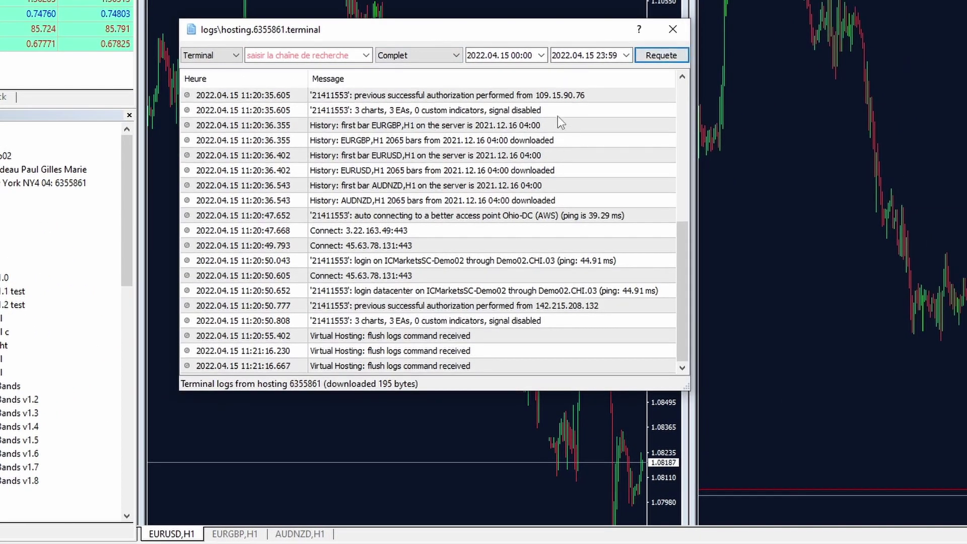
click(661, 54)
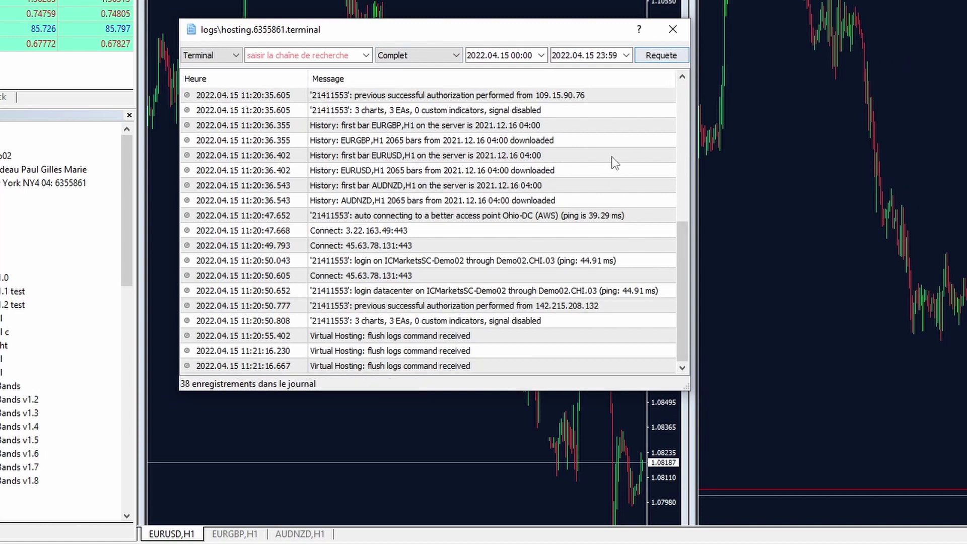
- Examine the hosted terminal's log from start to end, checking the startup, expert loading, login and connection entries
scroll(418, 322, up, 6)
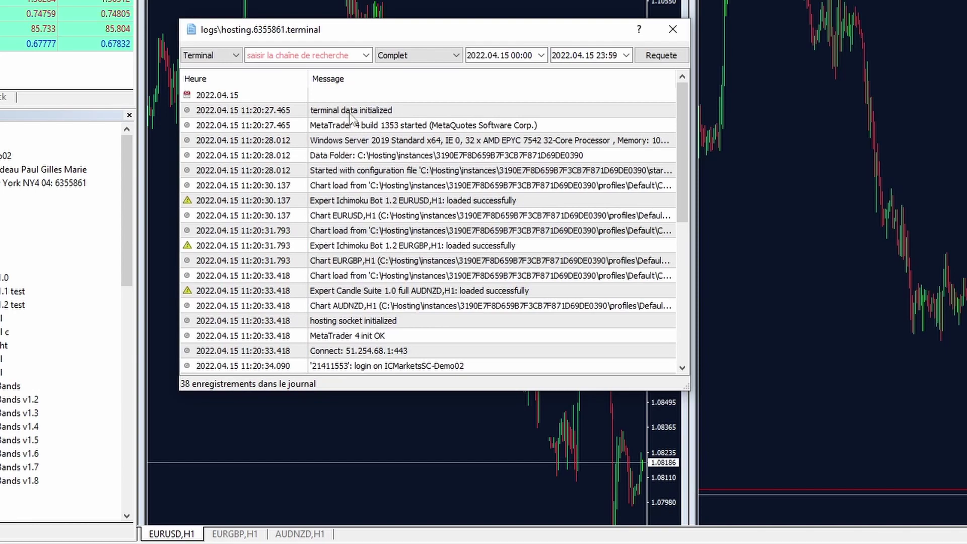
scroll(349, 115, down, 1)
scroll(348, 114, down, 6)
scroll(389, 257, up, 7)
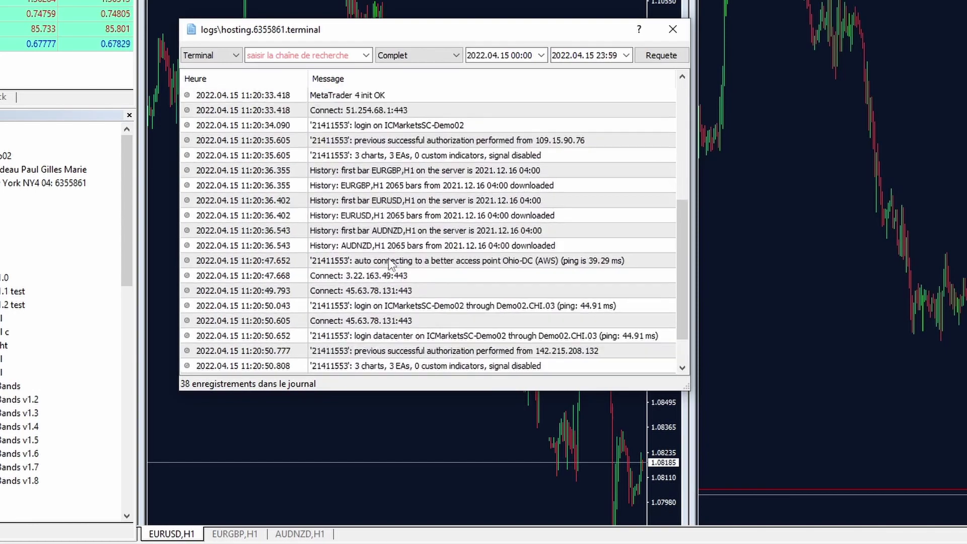
click(382, 110)
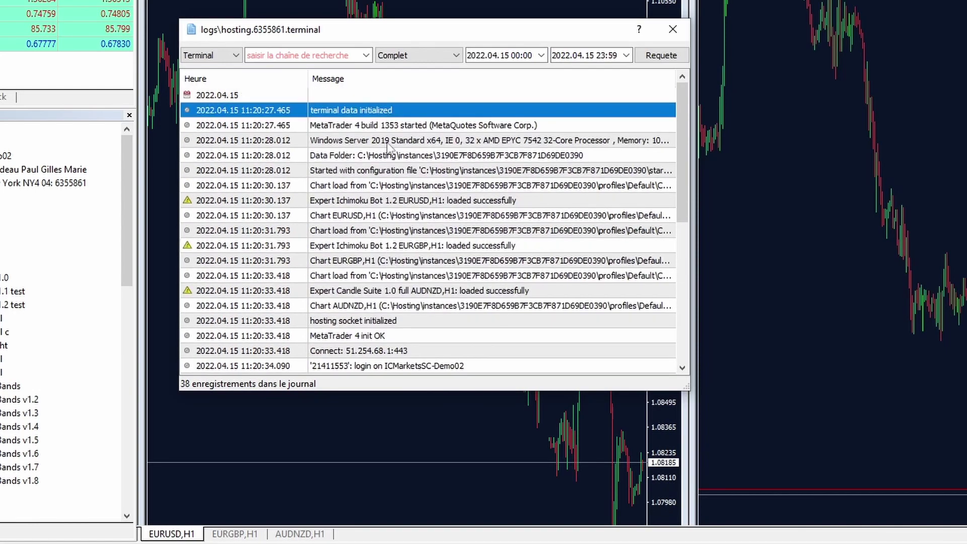
click(359, 129)
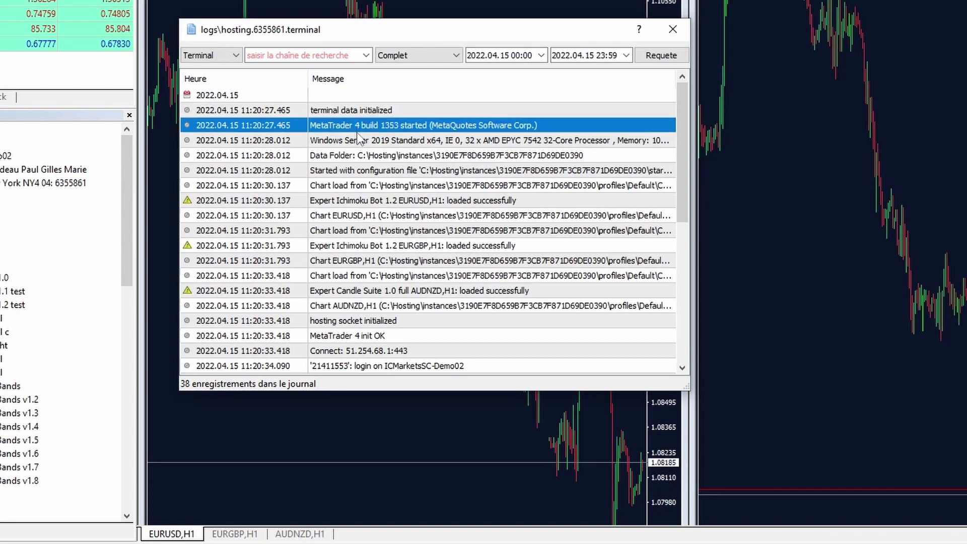
click(358, 157)
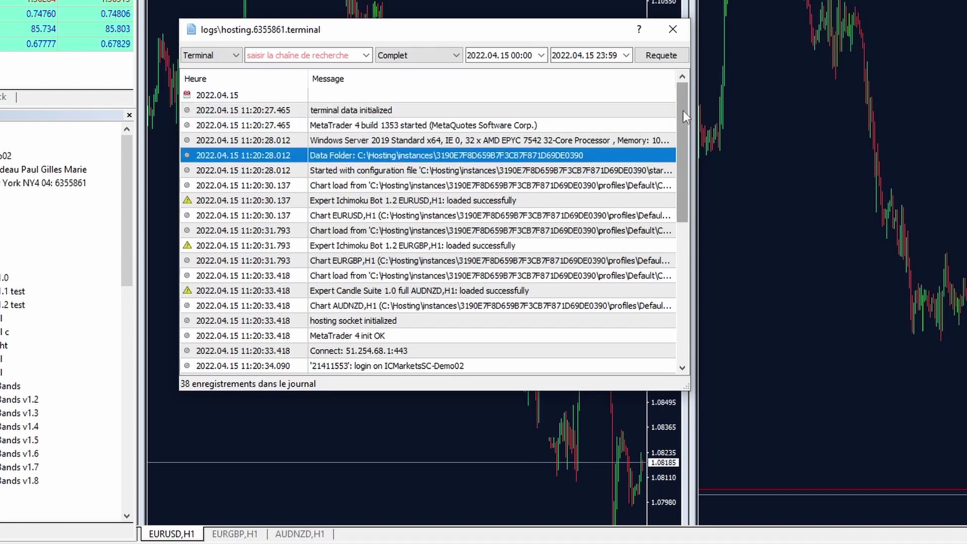
drag(683, 111, 681, 141)
click(475, 140)
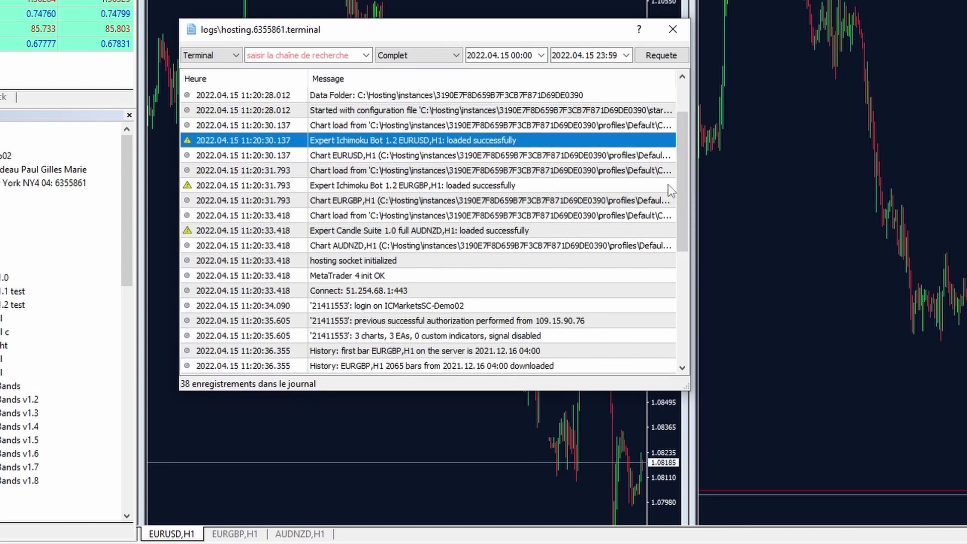
scroll(583, 132, up, 2)
drag(685, 114, 681, 294)
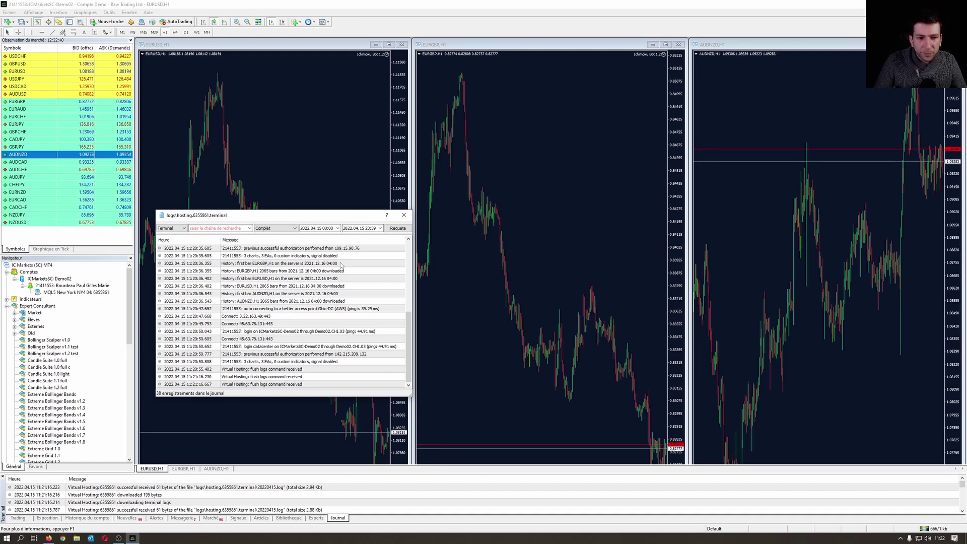
- Close the hosting log and the EURUSD chart, and open a new EURNZD chart in its place
click(403, 215)
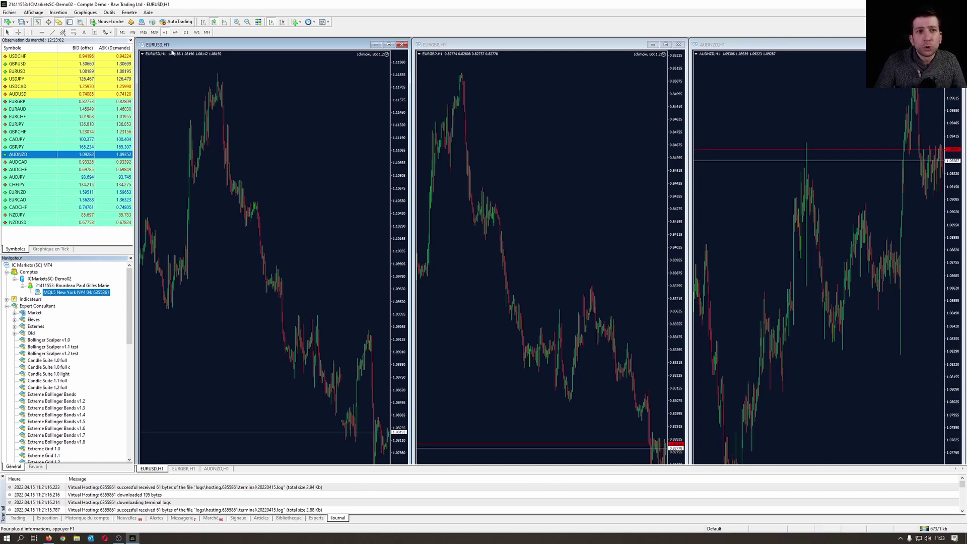
click(403, 45)
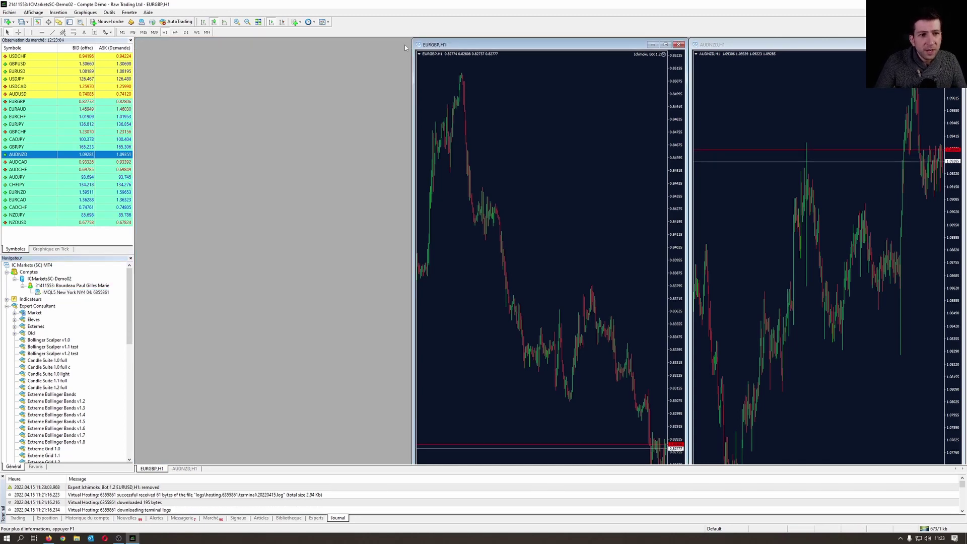
right_click(23, 192)
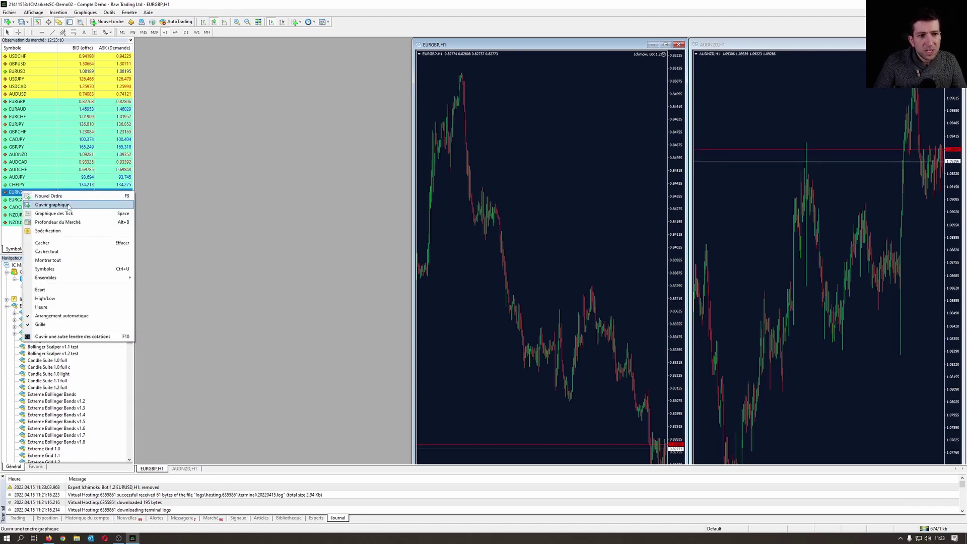
click(68, 205)
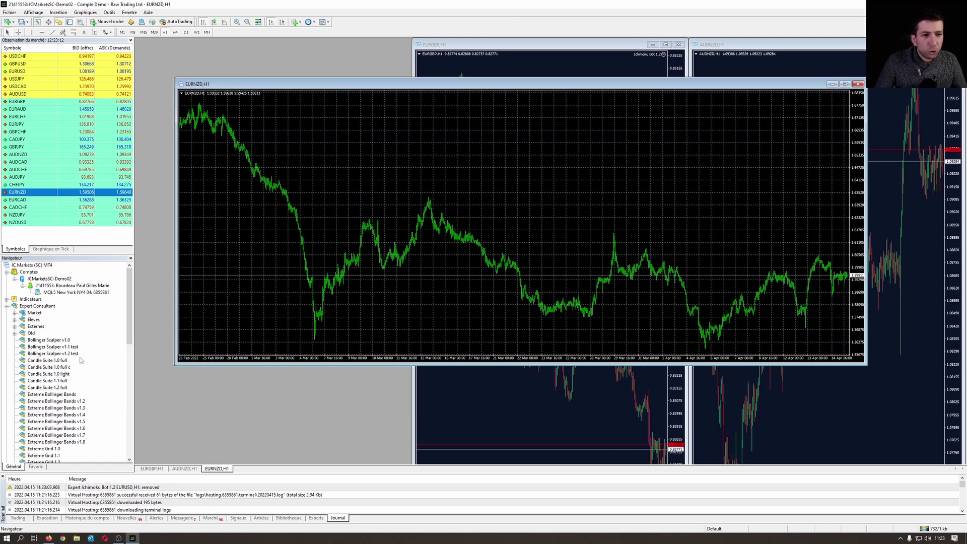
- Attach the Candle Suite 1.0 full expert to the EURNZD chart with its default inputs and tile the chart windows
scroll(101, 302, down, 1)
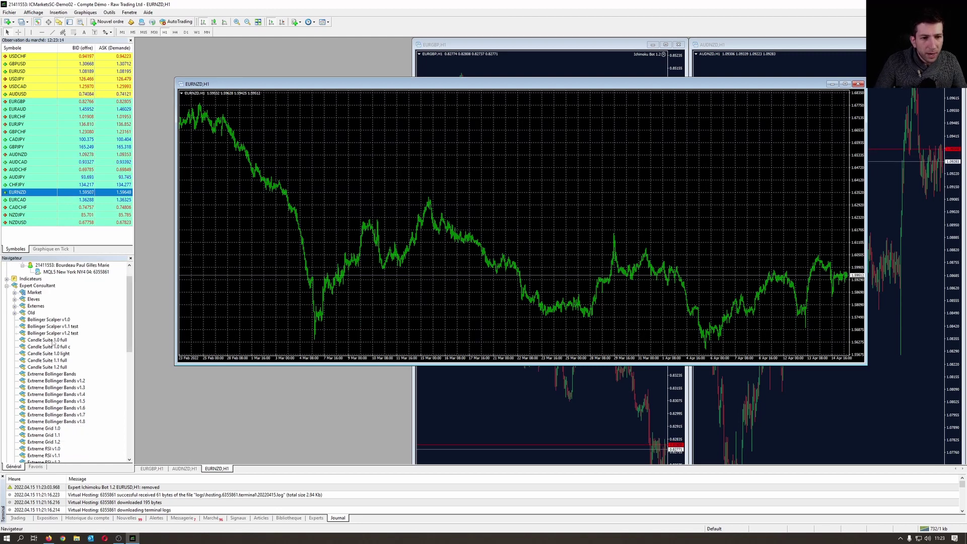
drag(46, 340, 346, 179)
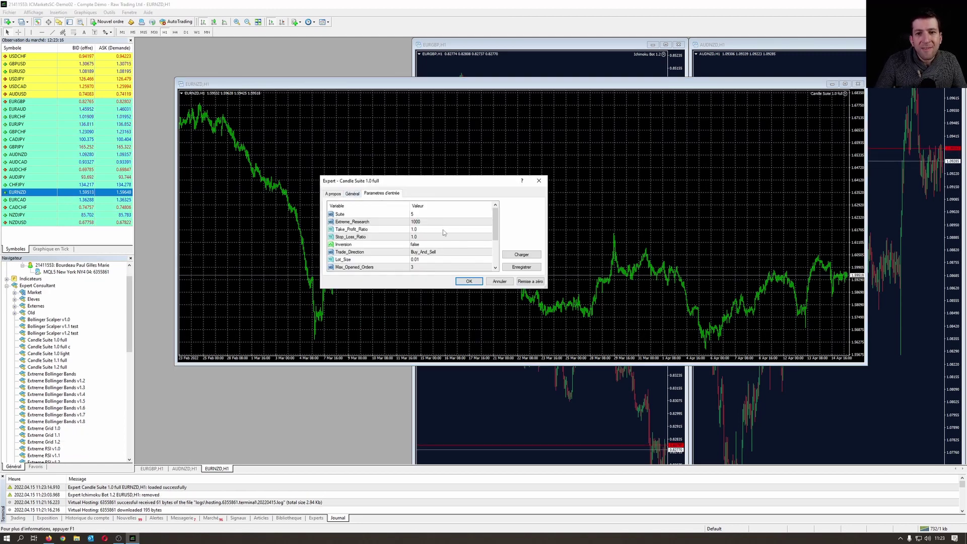
scroll(410, 237, down, 2)
click(469, 281)
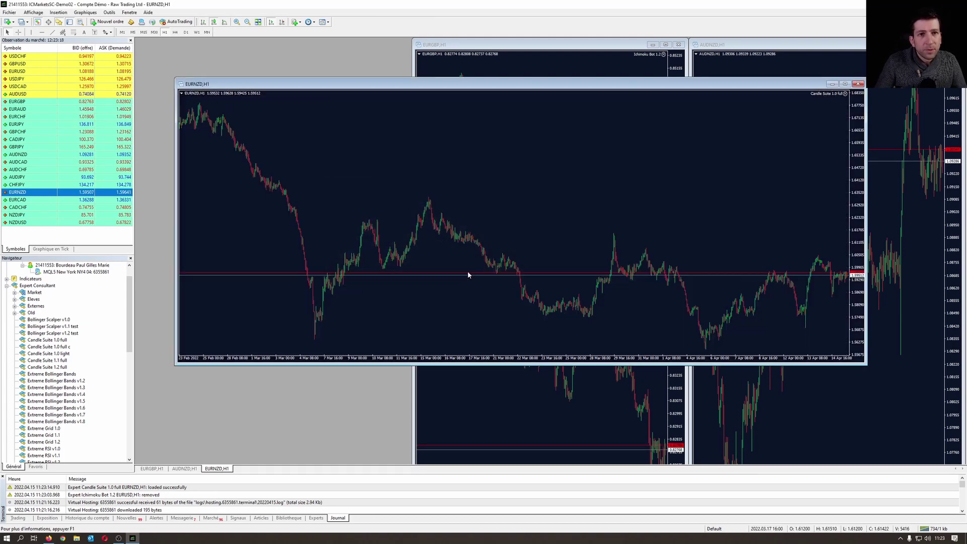
click(259, 23)
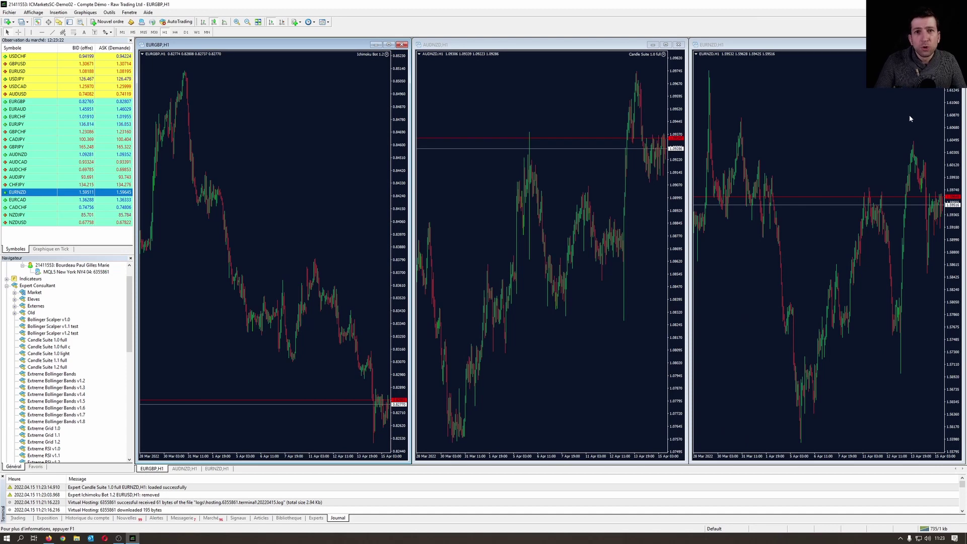
- Synchronize the experts and indicators to the MQL5 New York NY4 04 virtual server
scroll(81, 298, up, 1)
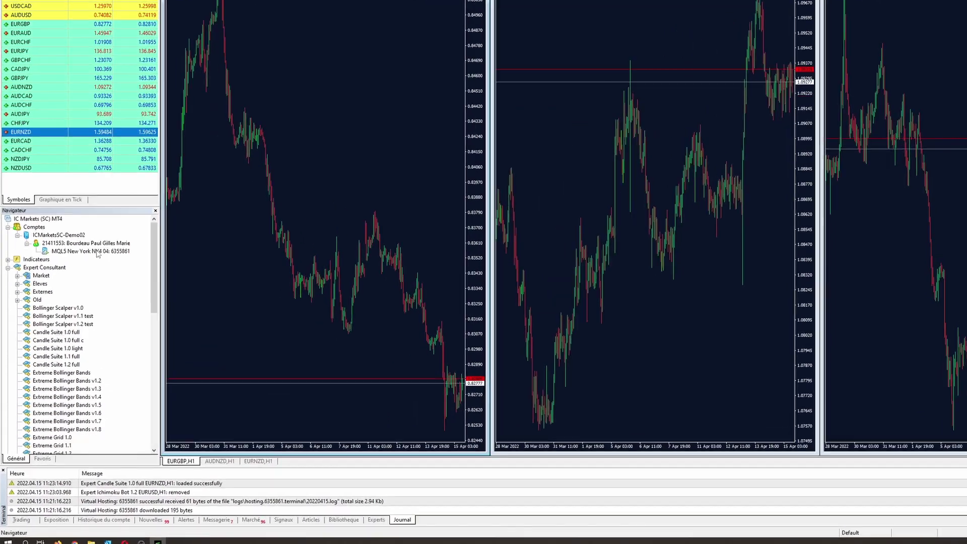
click(98, 251)
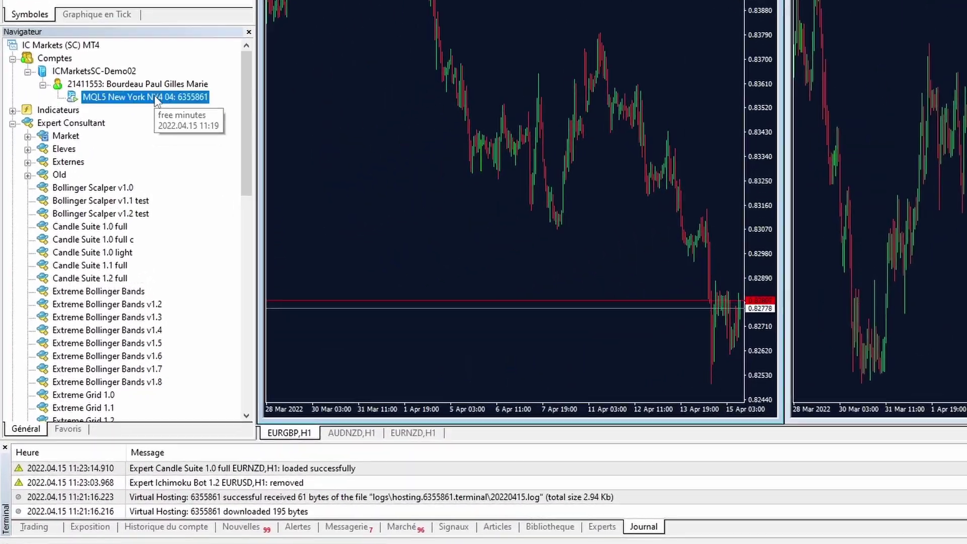
right_click(97, 253)
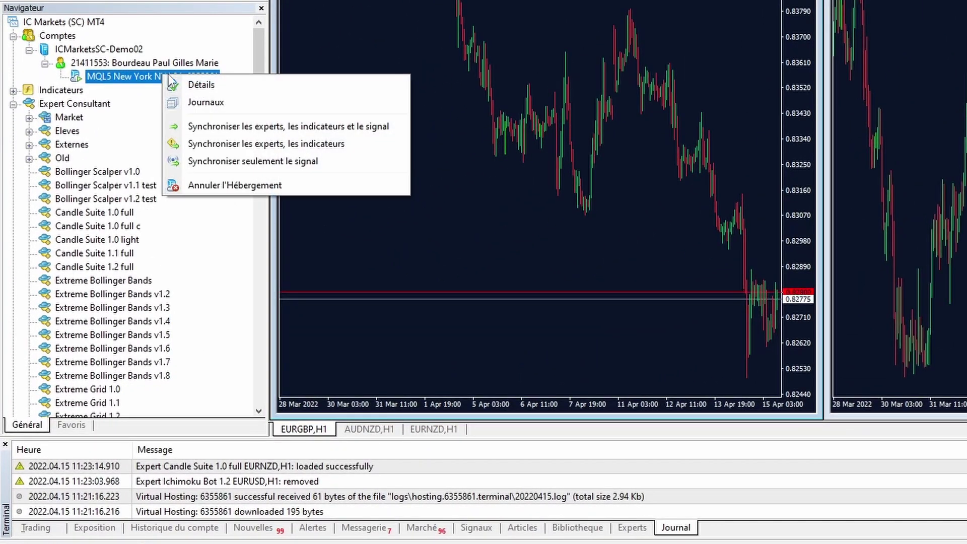
click(262, 144)
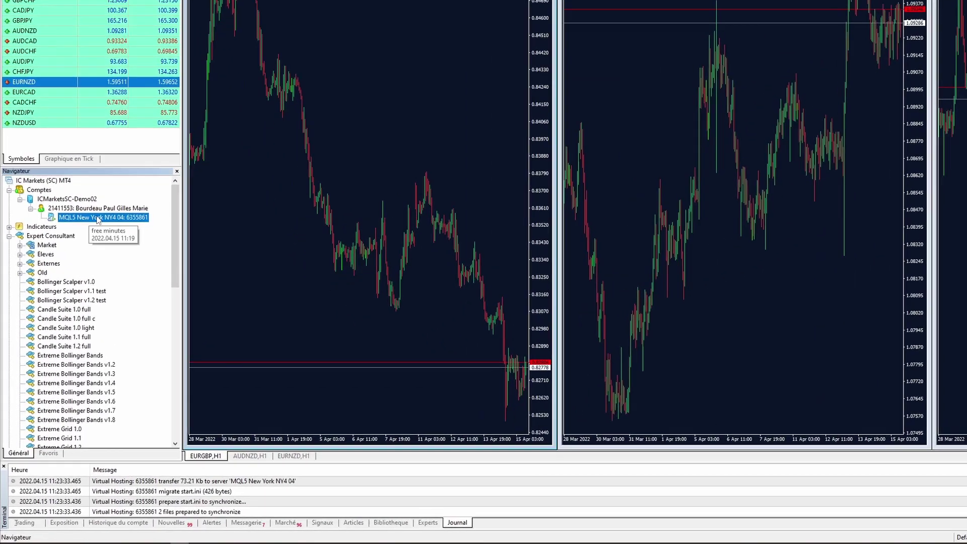
- Open the virtual server's journals and request the terminal entries for 2022.04.15
right_click(72, 290)
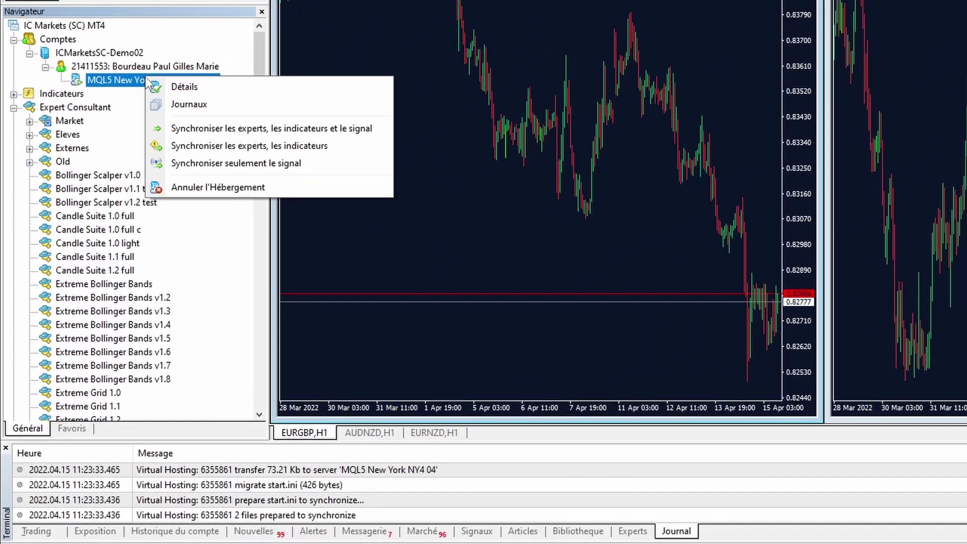
click(227, 105)
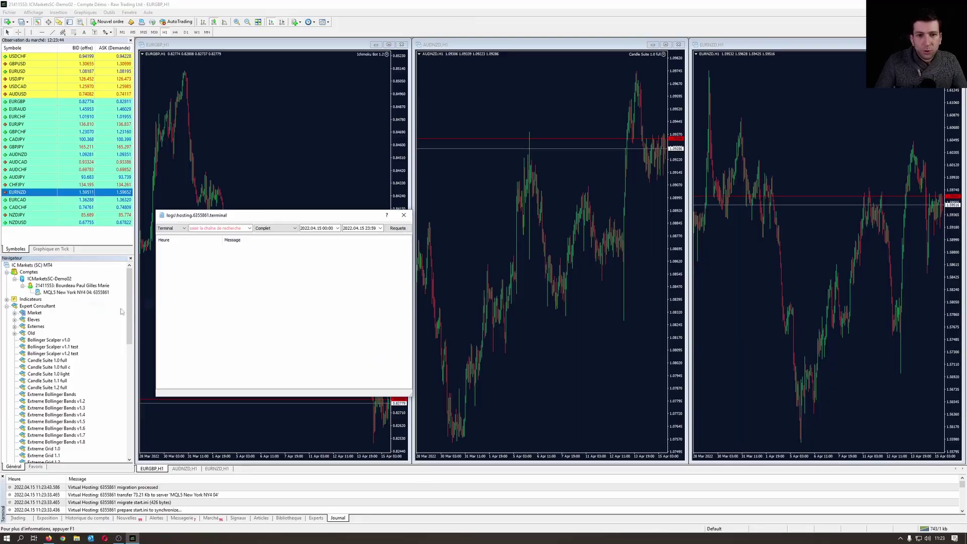
click(397, 228)
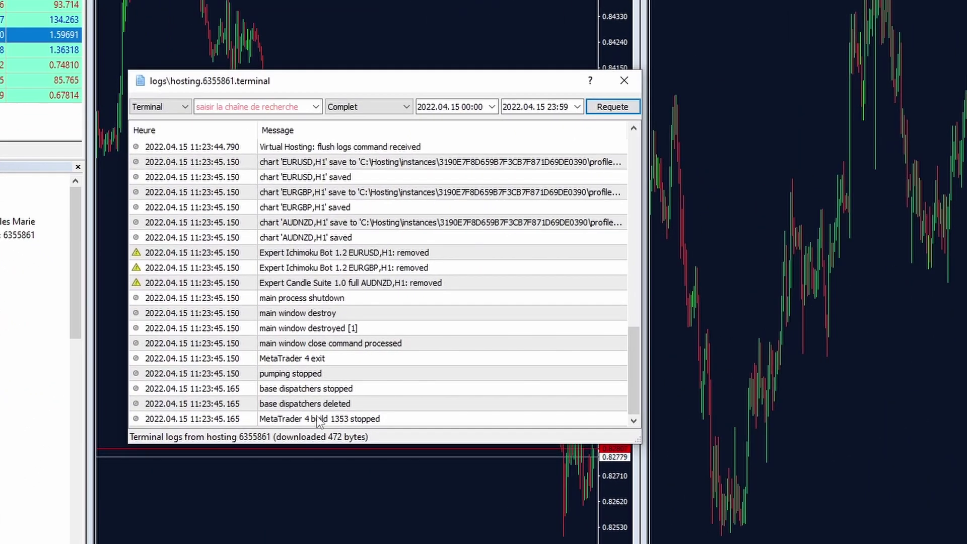
- Examine the hosted terminal's log for the close command, chart saving, expert removal and shutdown entries, and close the log
click(252, 385)
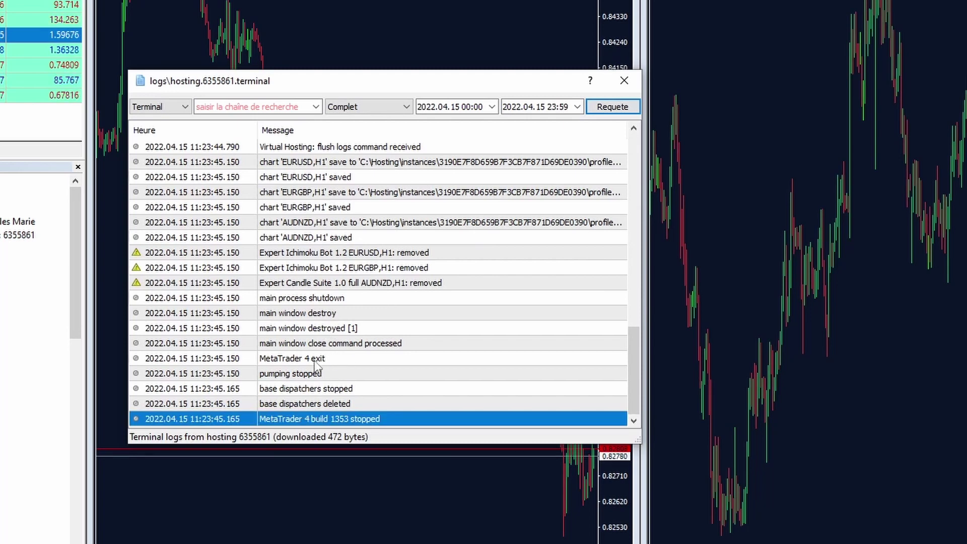
click(358, 256)
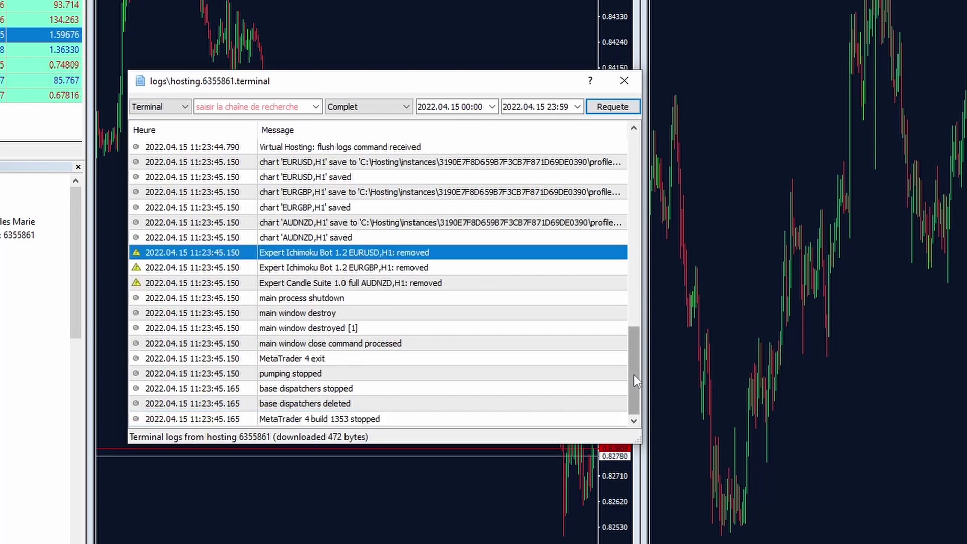
drag(633, 375, 631, 342)
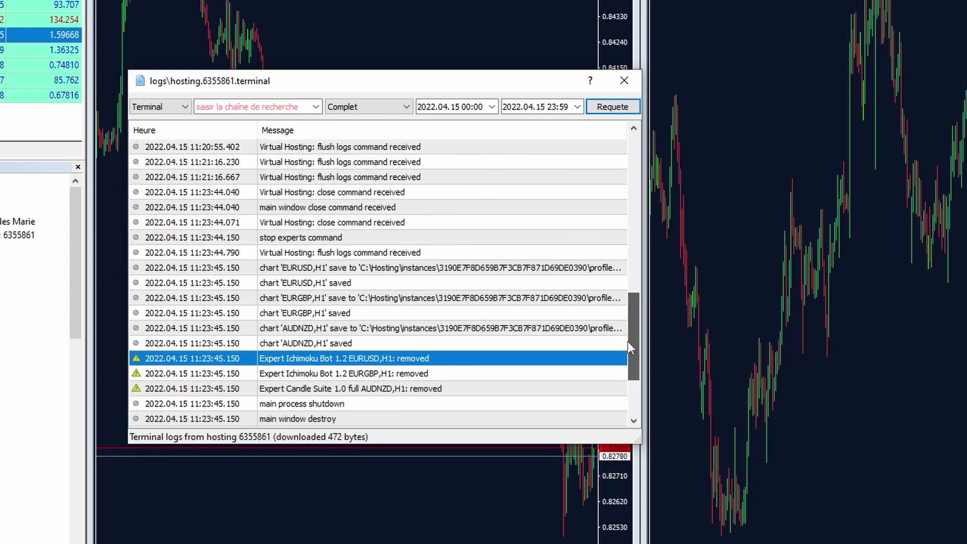
drag(628, 342, 627, 325)
click(391, 284)
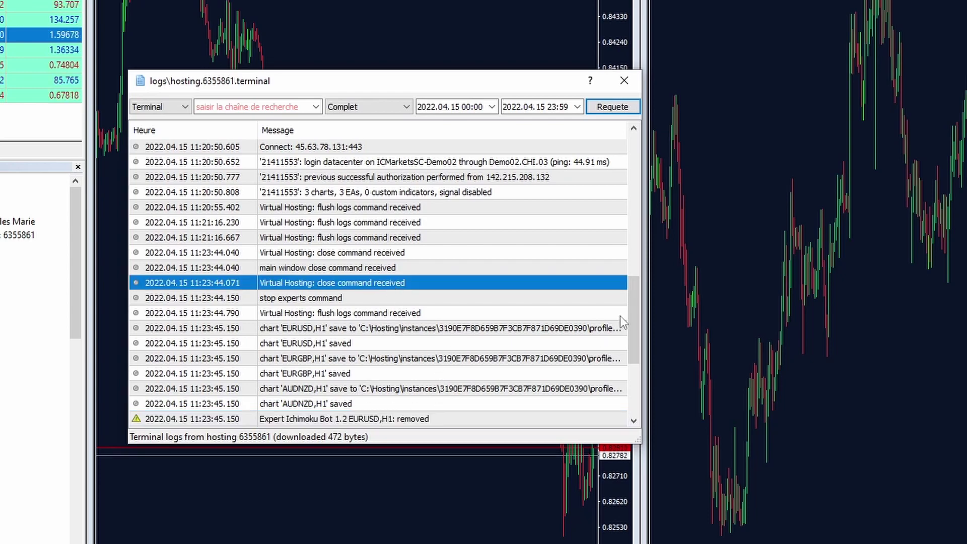
drag(632, 326, 639, 169)
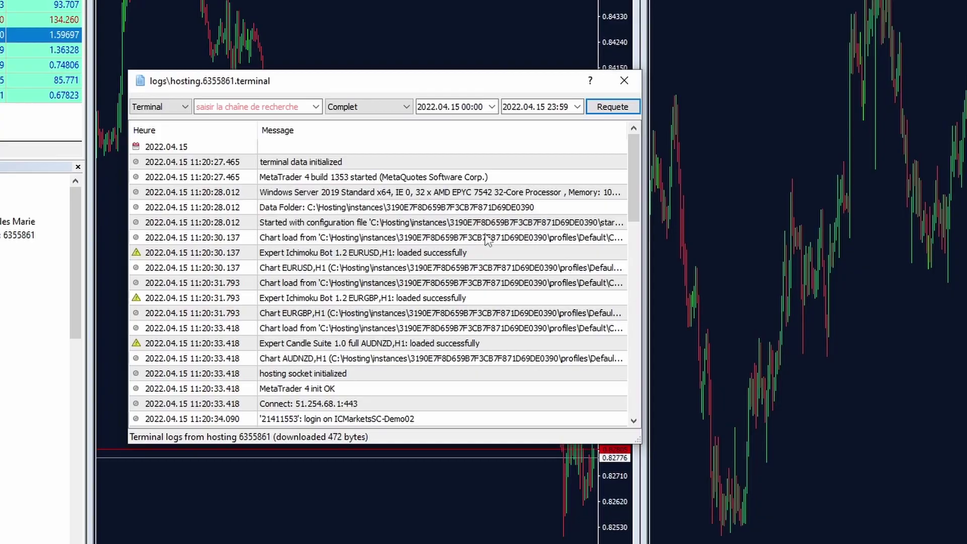
click(624, 81)
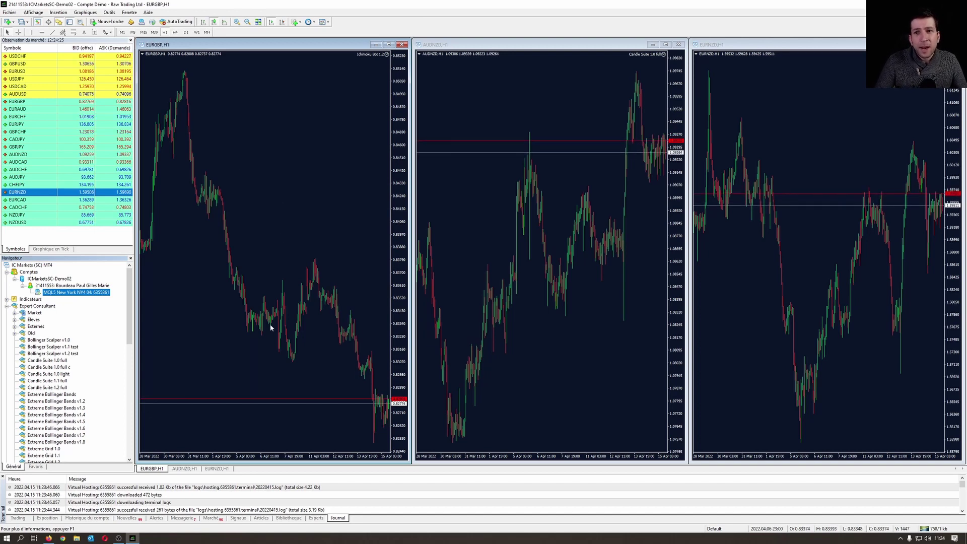
- Enable automated trading locally and synchronize the experts and indicators to the virtual server again
click(178, 21)
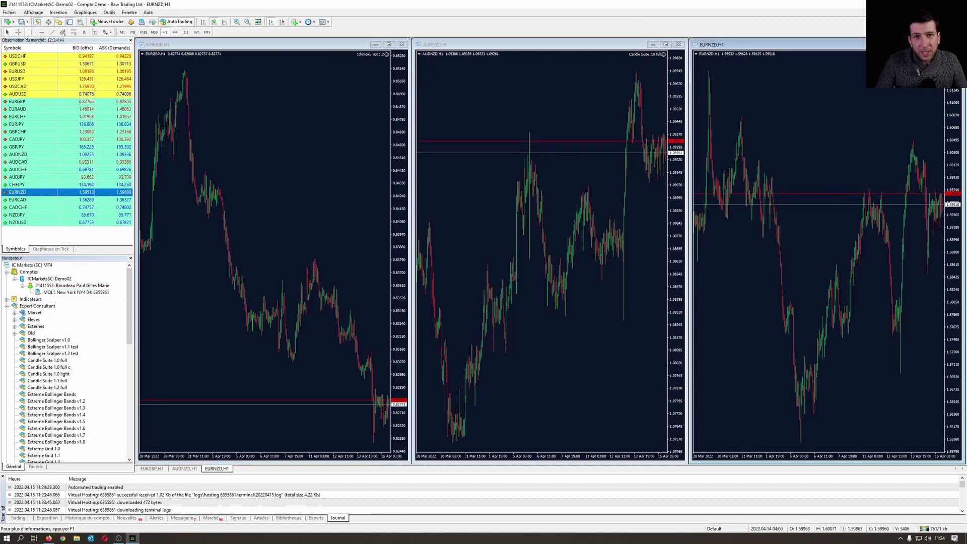
right_click(91, 292)
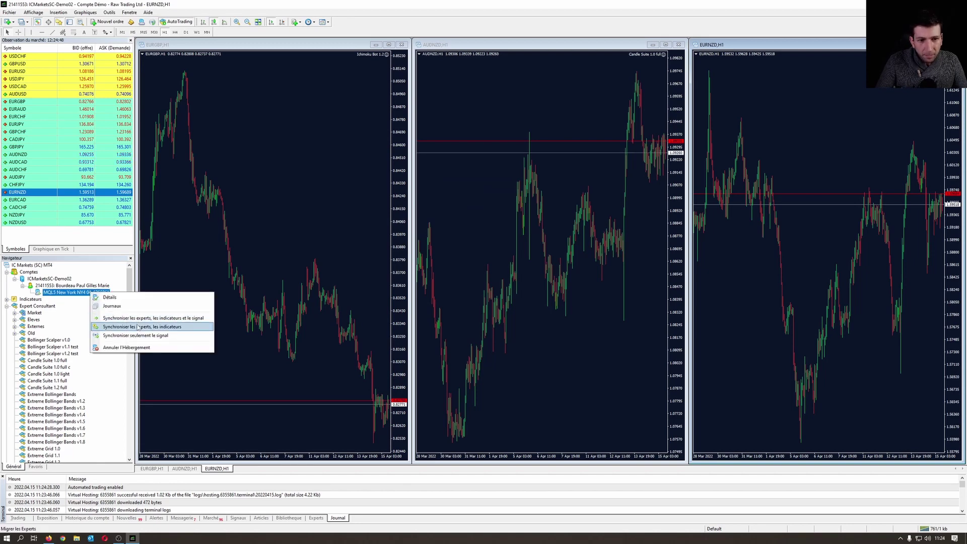
click(169, 326)
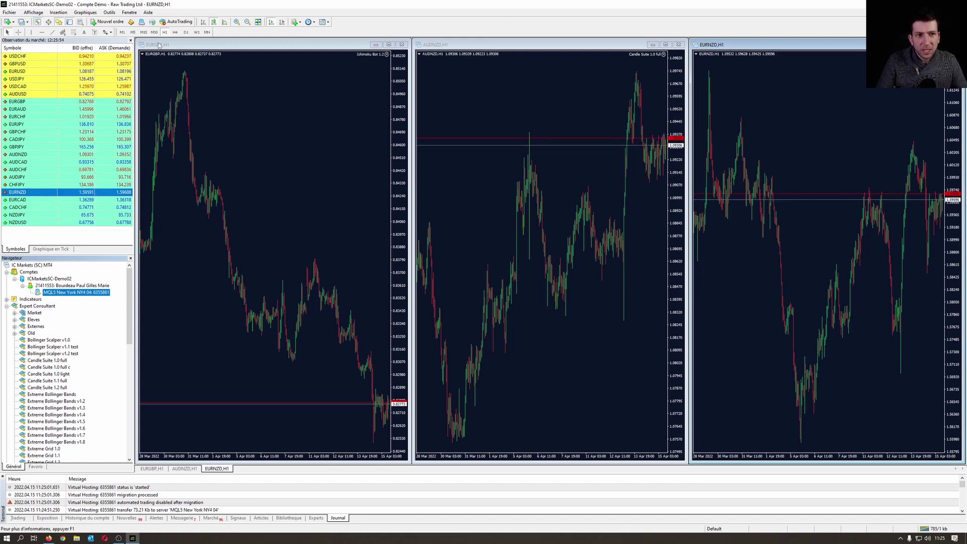
- Remove the NZDUSD symbol from the market watch list
click(287, 143)
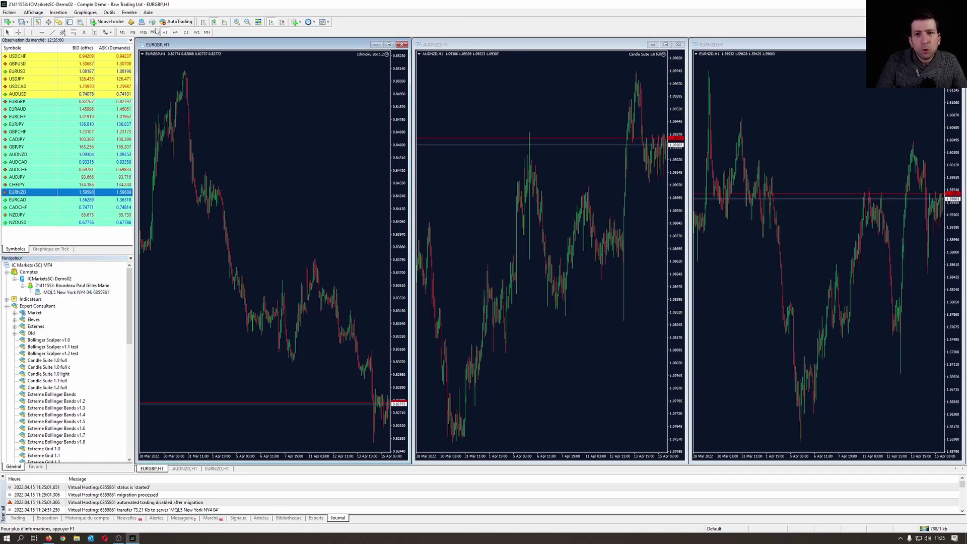
click(32, 177)
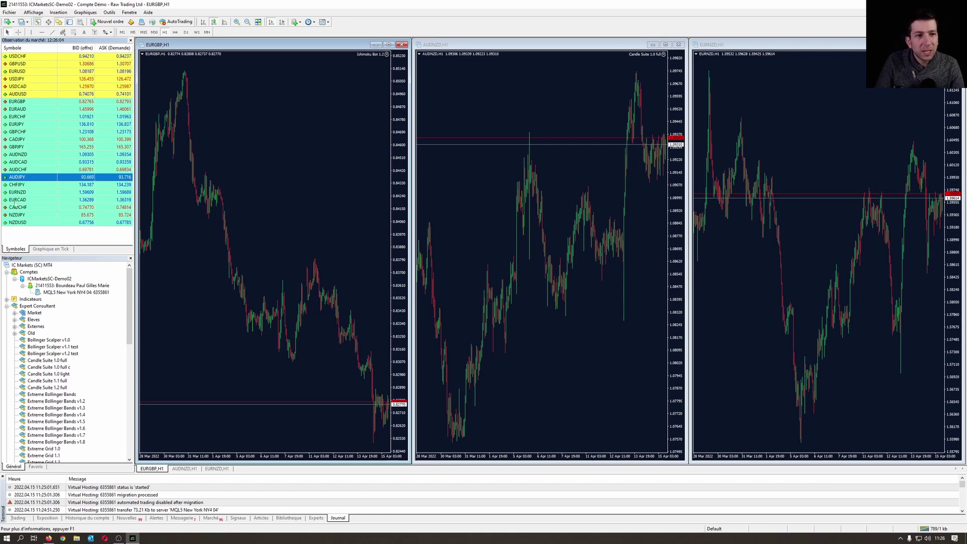
click(31, 216)
click(32, 222)
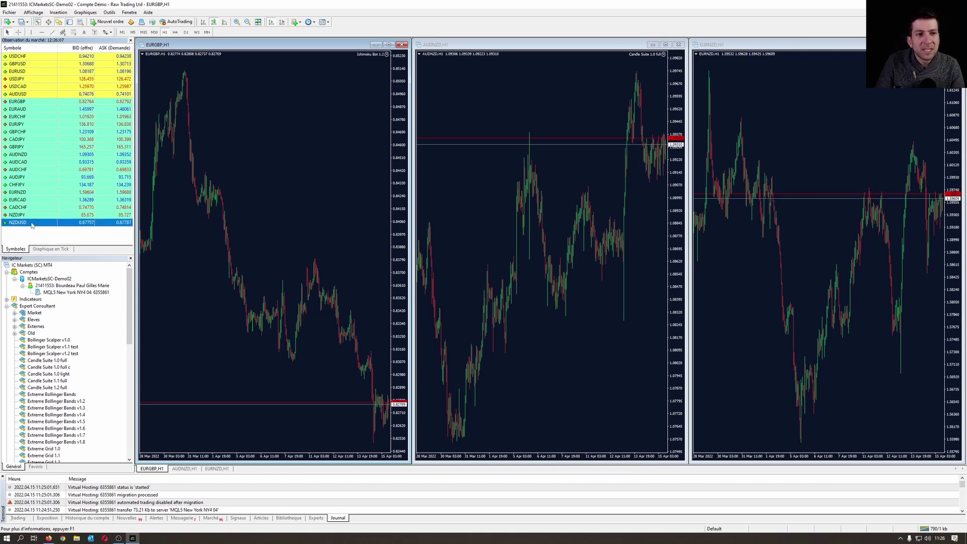
key(Delete)
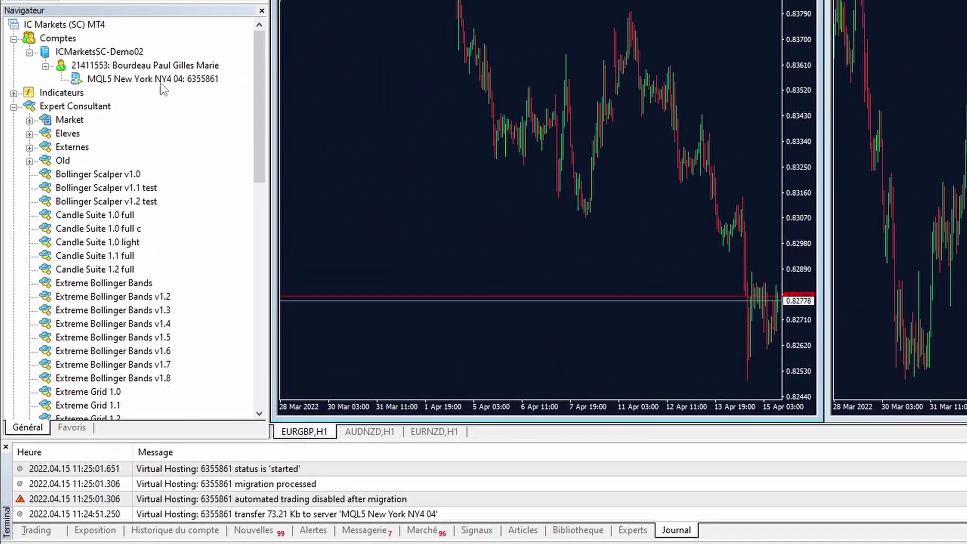
- Cancel the rental of the MQL5 New York NY4 04 virtual hosting and close the remaining charts
right_click(155, 114)
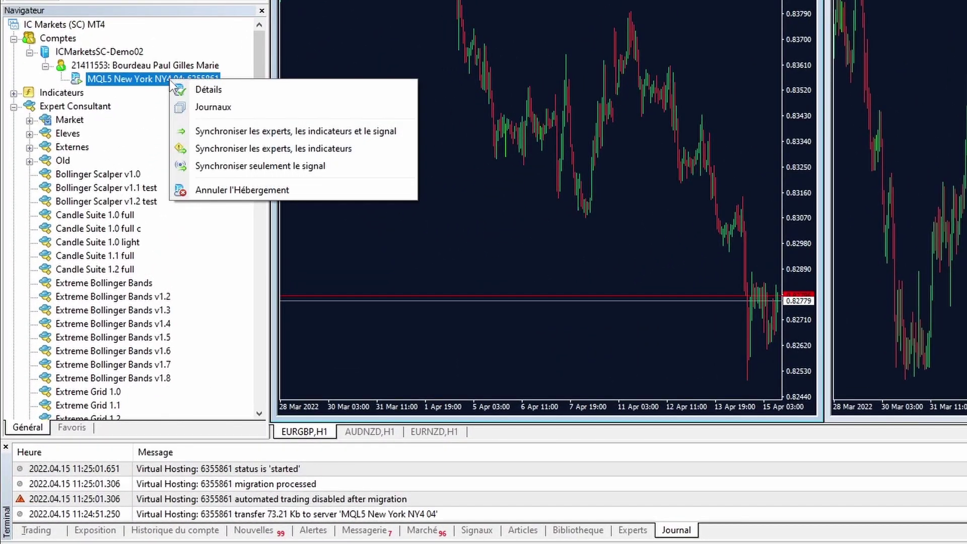
click(316, 190)
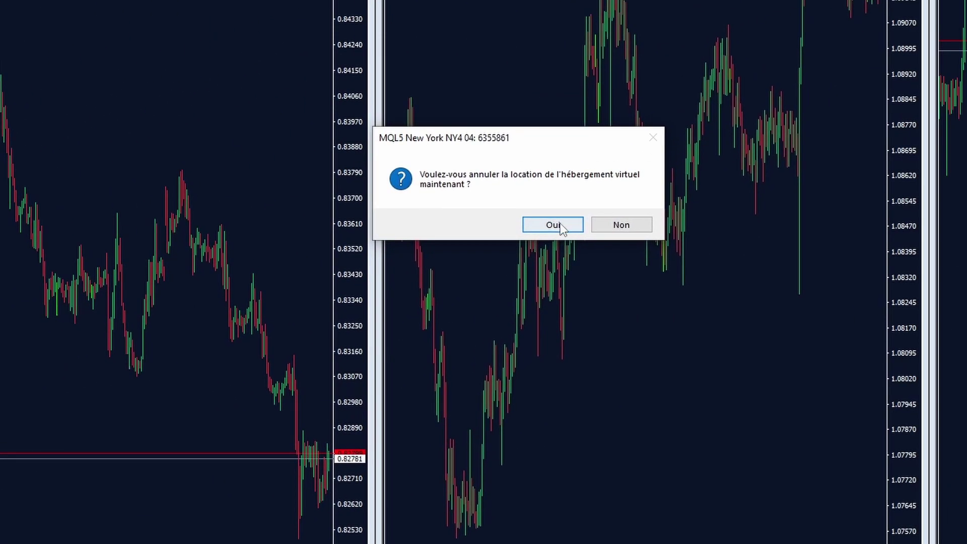
click(560, 225)
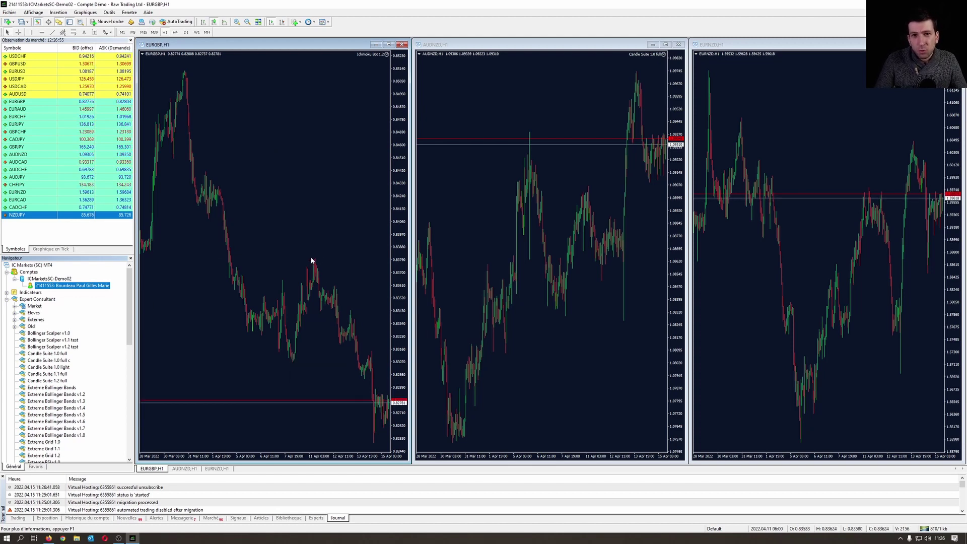
click(679, 45)
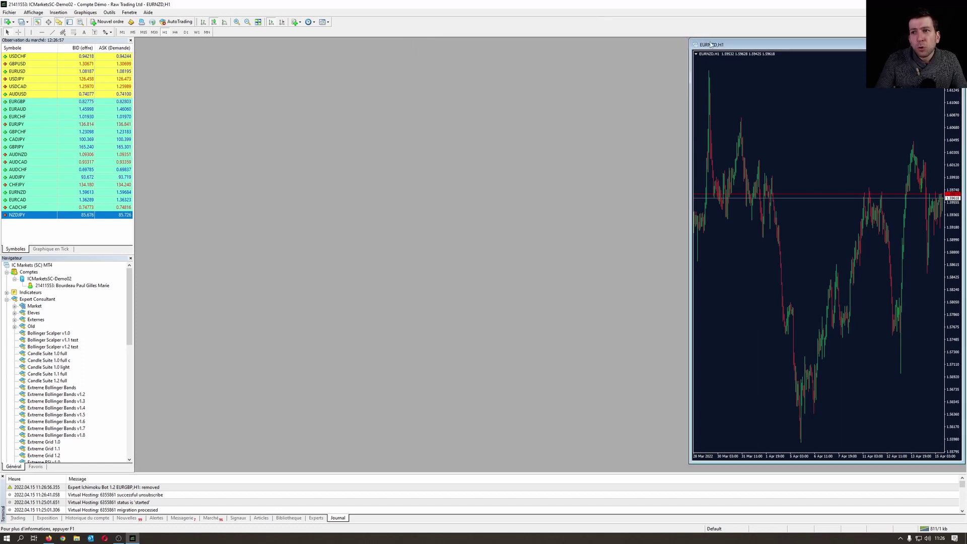
click(955, 45)
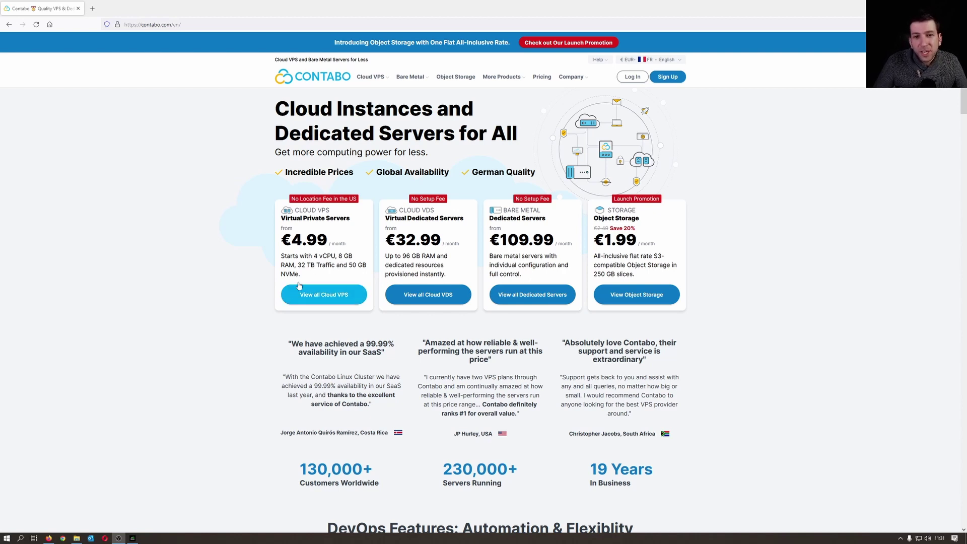
- Switch to the browser on Contabo's website and open the overview of all Cloud VPS plans
click(299, 264)
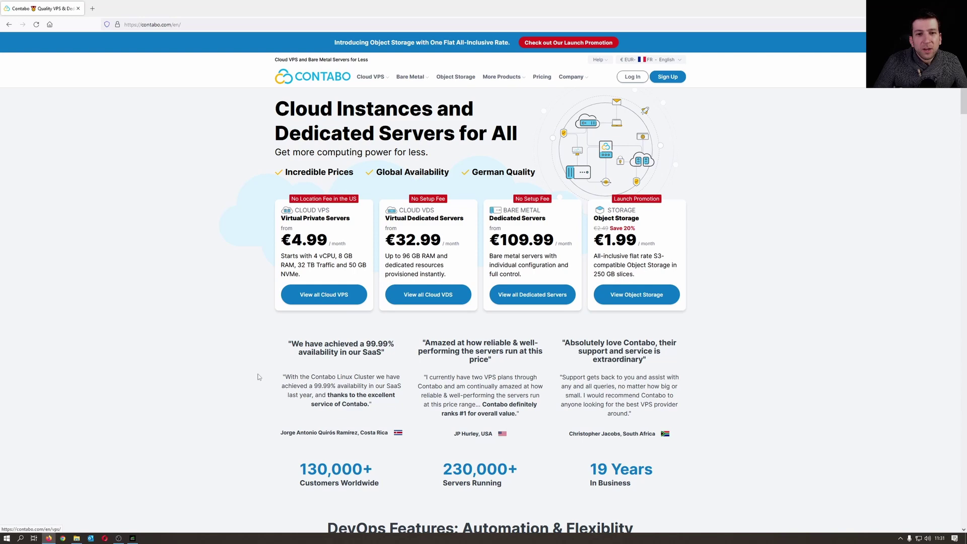
click(335, 296)
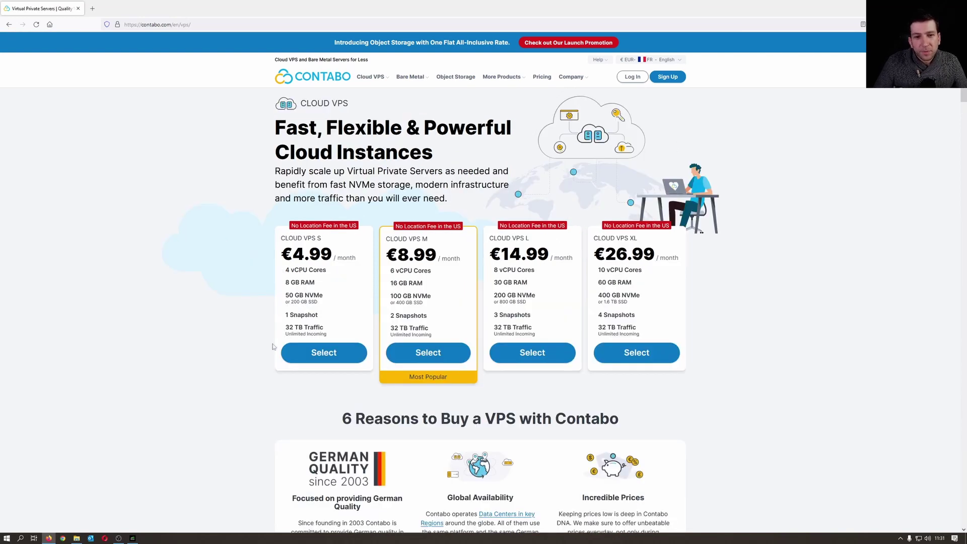
- Open the configuration of the Cloud VPS S plan and check the available term lengths, keeping 1 Month
click(327, 354)
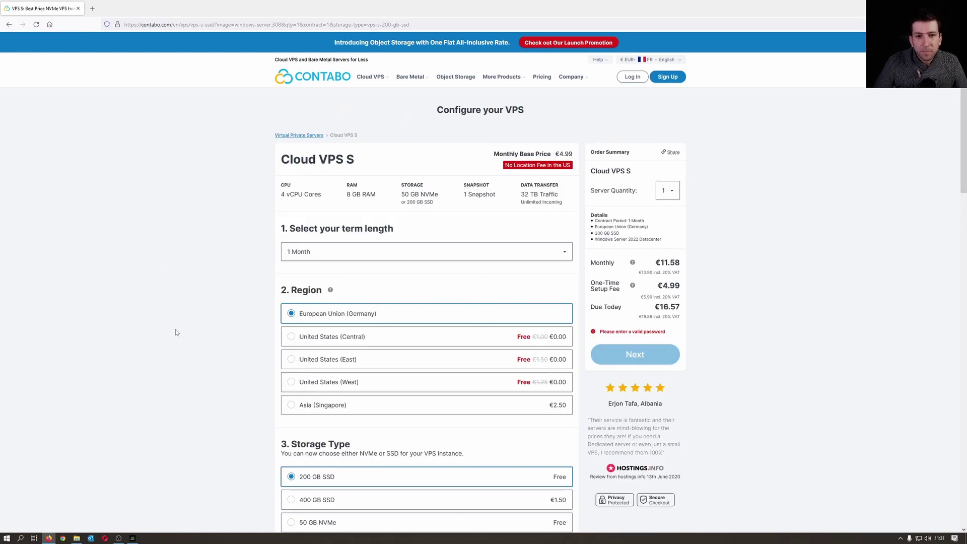
click(373, 253)
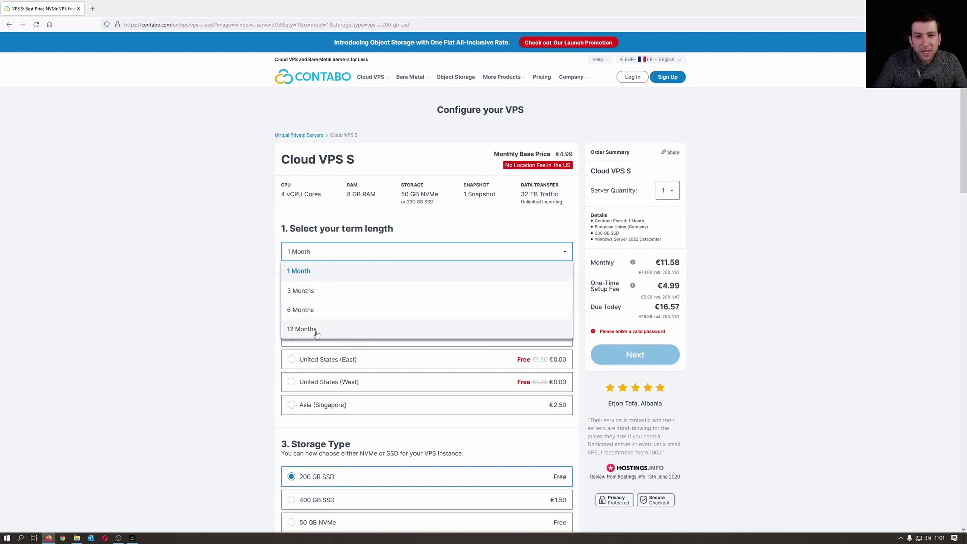
click(231, 261)
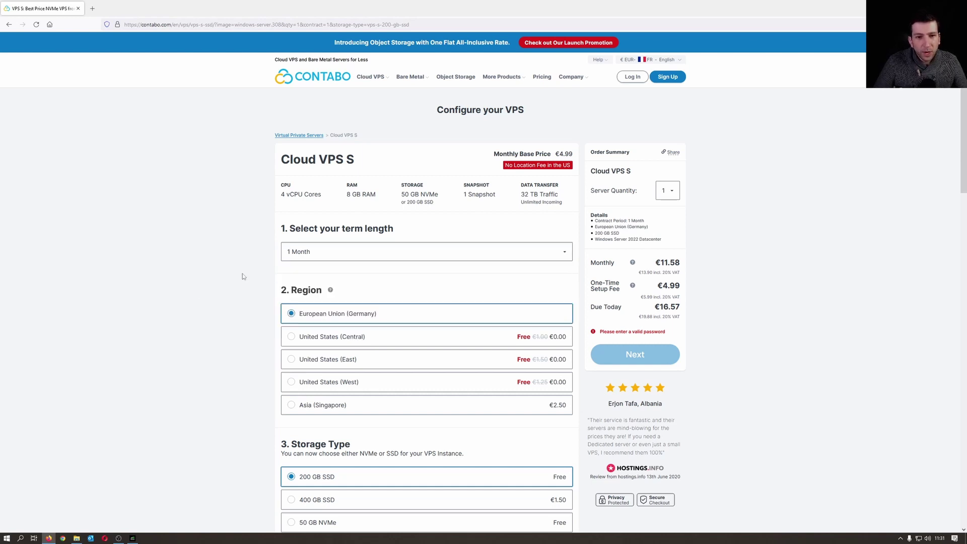
- Try 50 GB NVMe as the storage type and return to 200 GB SSD
scroll(242, 276, down, 3)
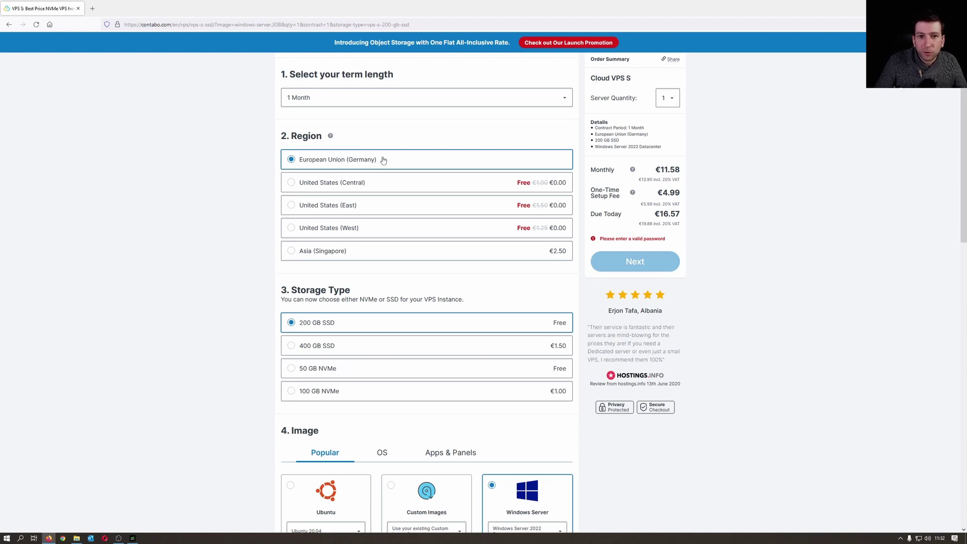
scroll(252, 179, down, 4)
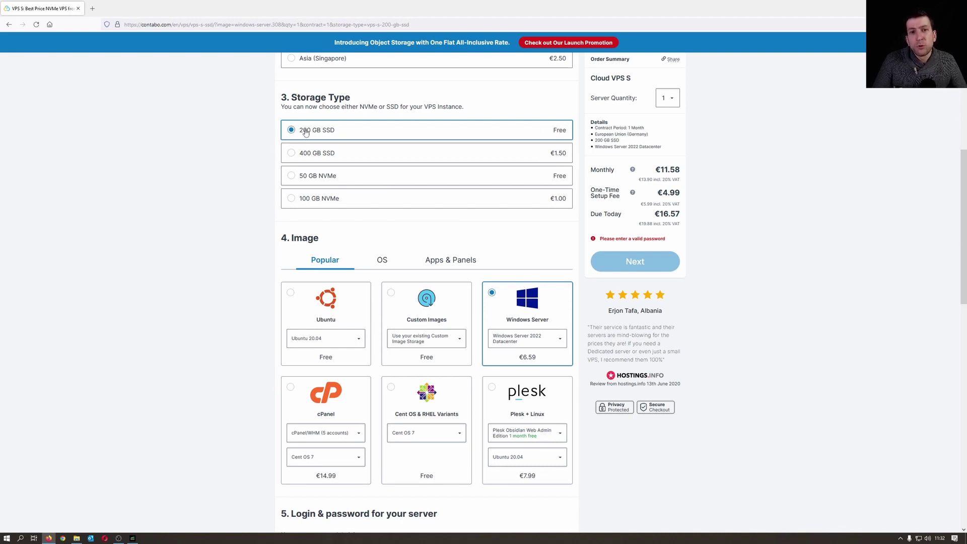
click(318, 177)
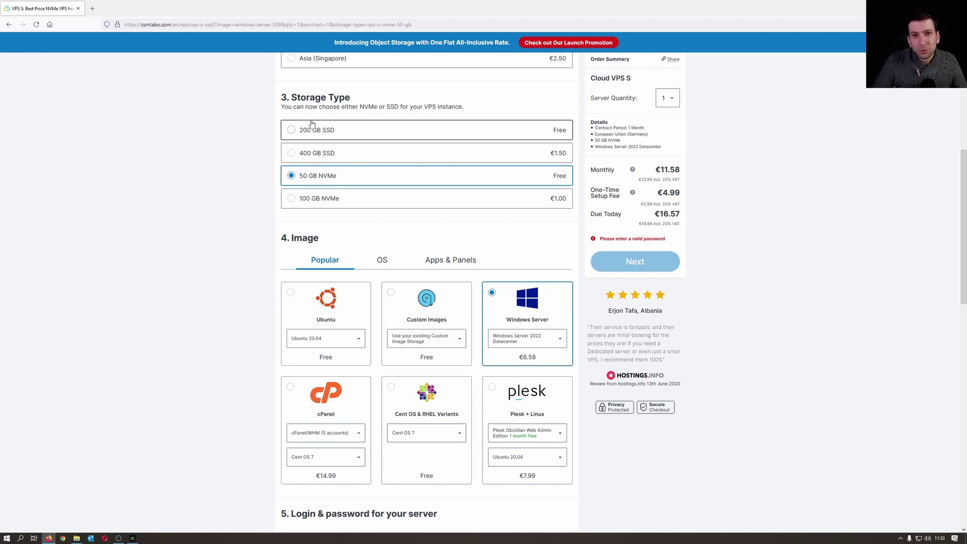
click(324, 130)
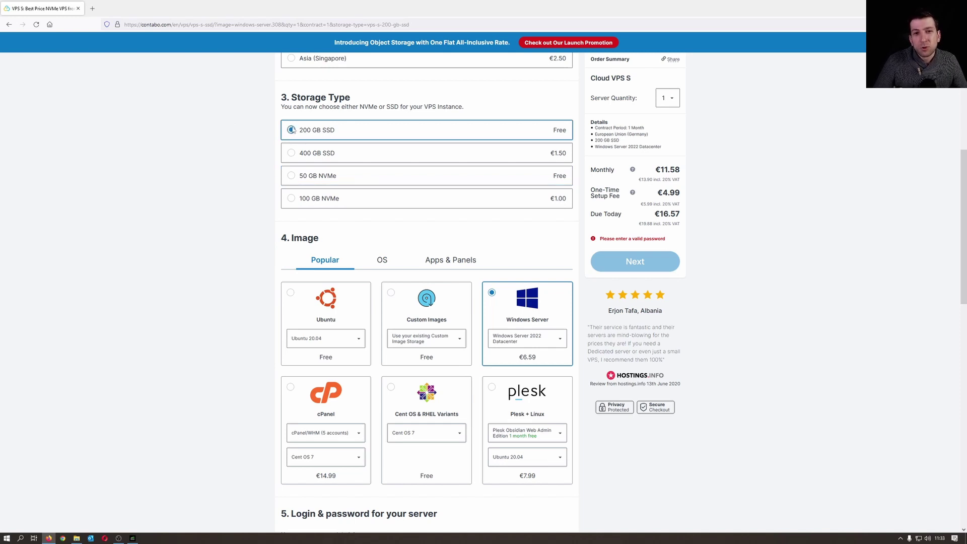
- Fill in the server password for the VPS's Administrator login
scroll(202, 150, down, 3)
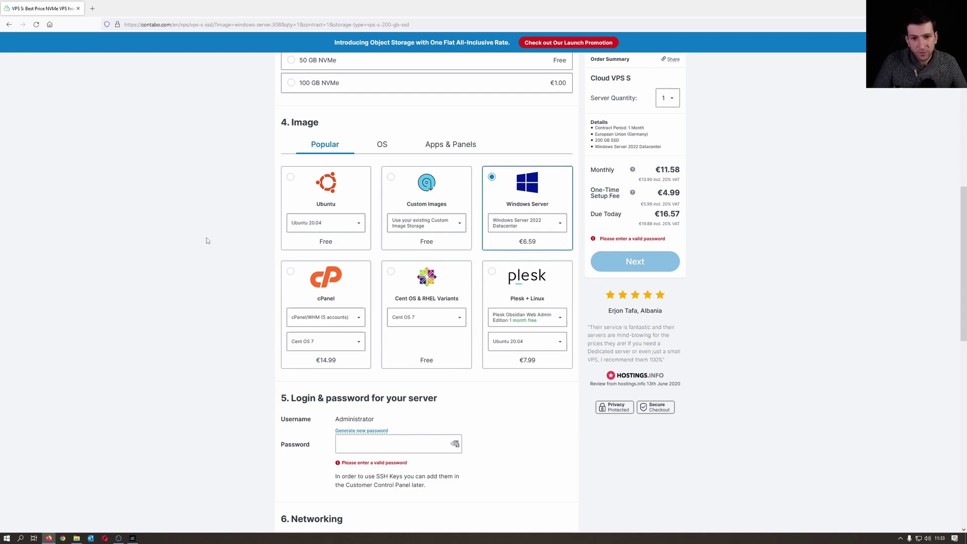
scroll(204, 241, down, 5)
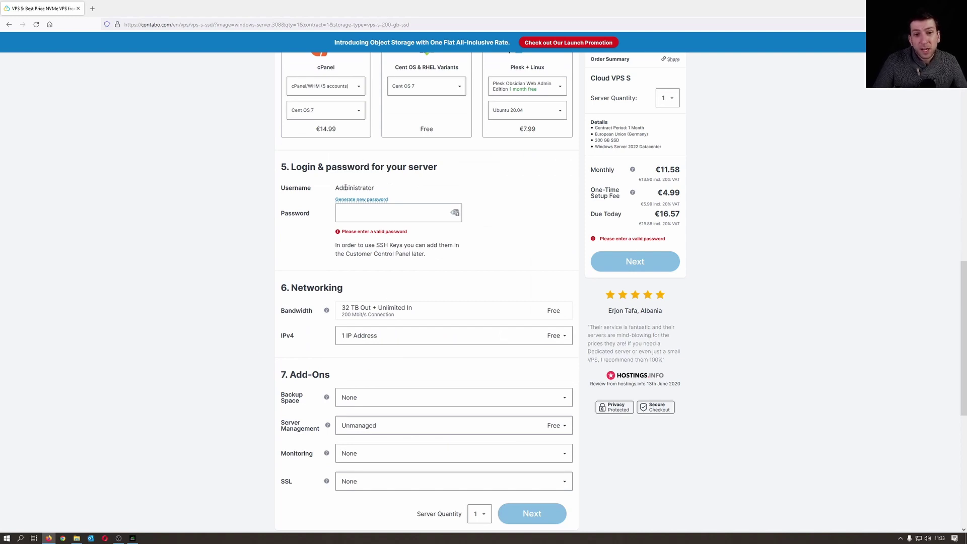
click(359, 214)
scroll(359, 140, down, 2)
key(ctrl+v)
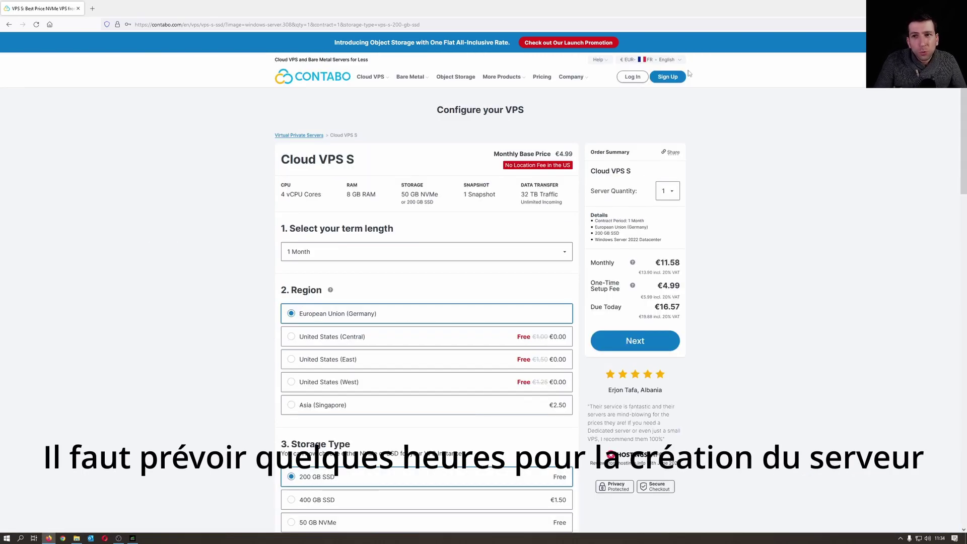
- Log in to the Contabo customer control panel with the saved credentials and open the VPS control list
click(634, 77)
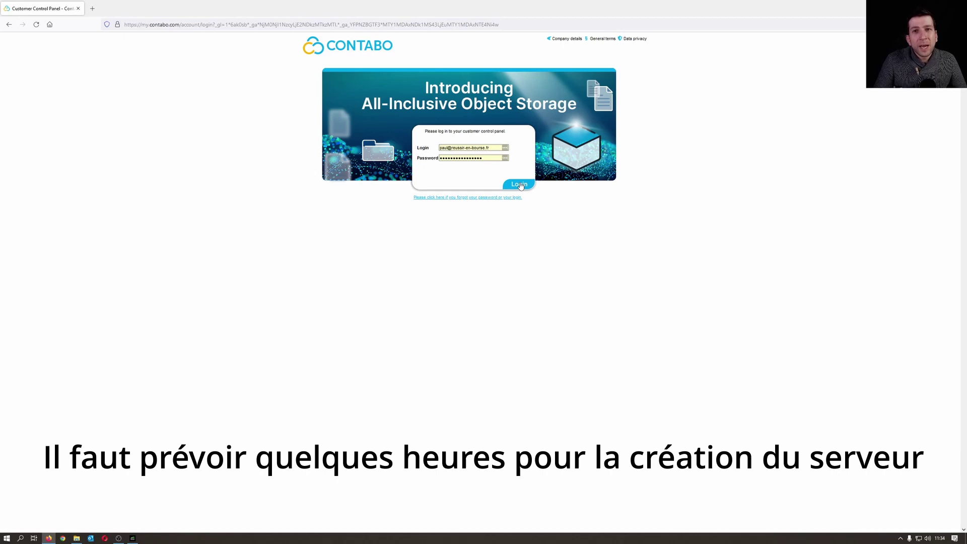
click(519, 184)
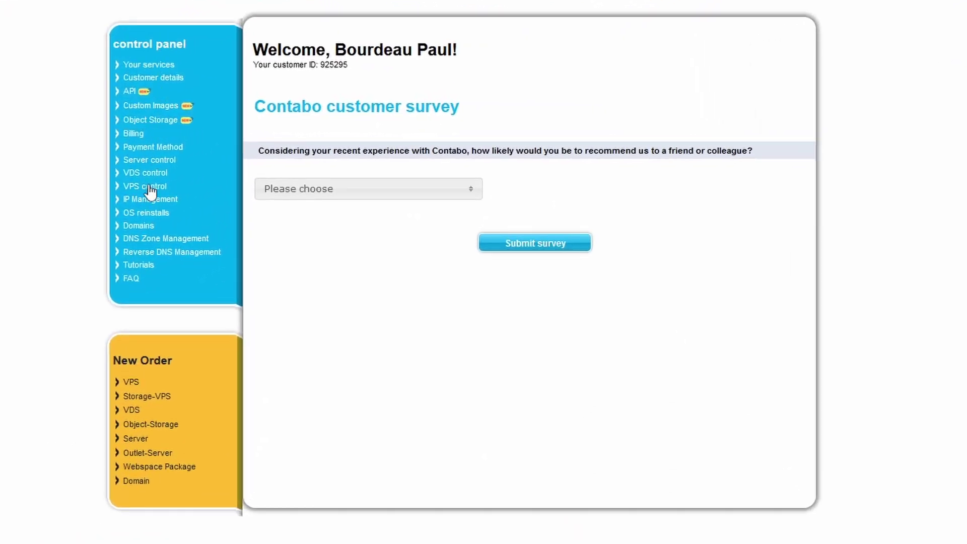
click(149, 190)
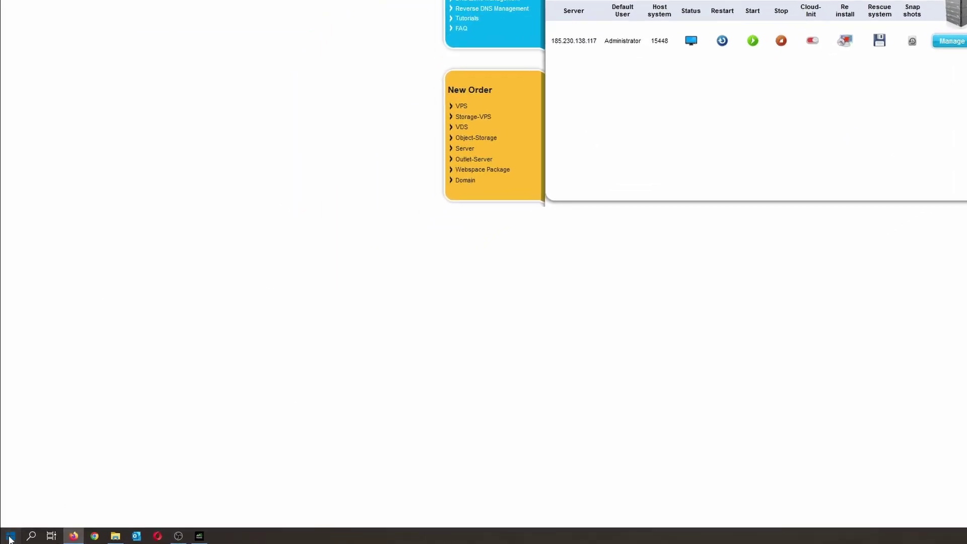
- Open Windows Remote Desktop Connection (Connexion Bureau à distance) and start a connection to the VPS at 185.230.138.117
click(9, 538)
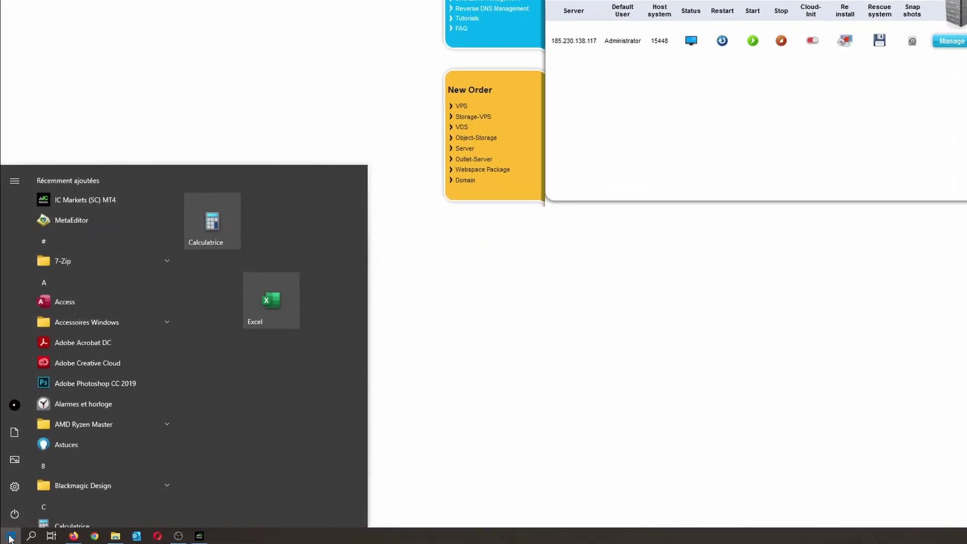
text(conn)
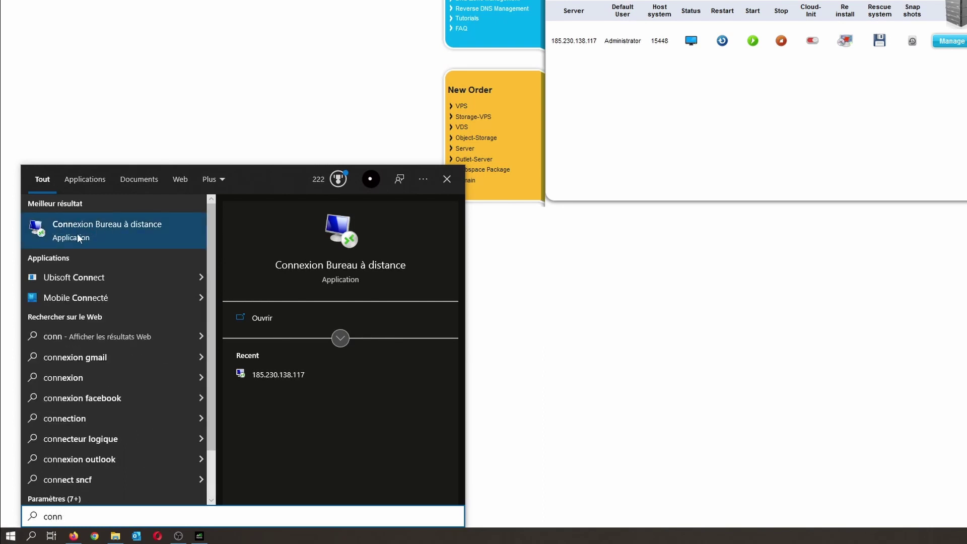
click(101, 225)
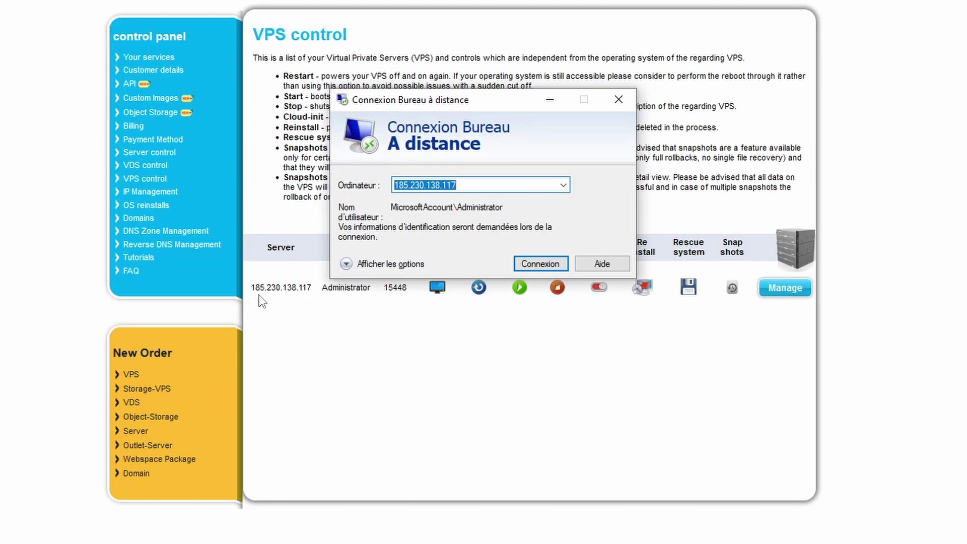
click(548, 265)
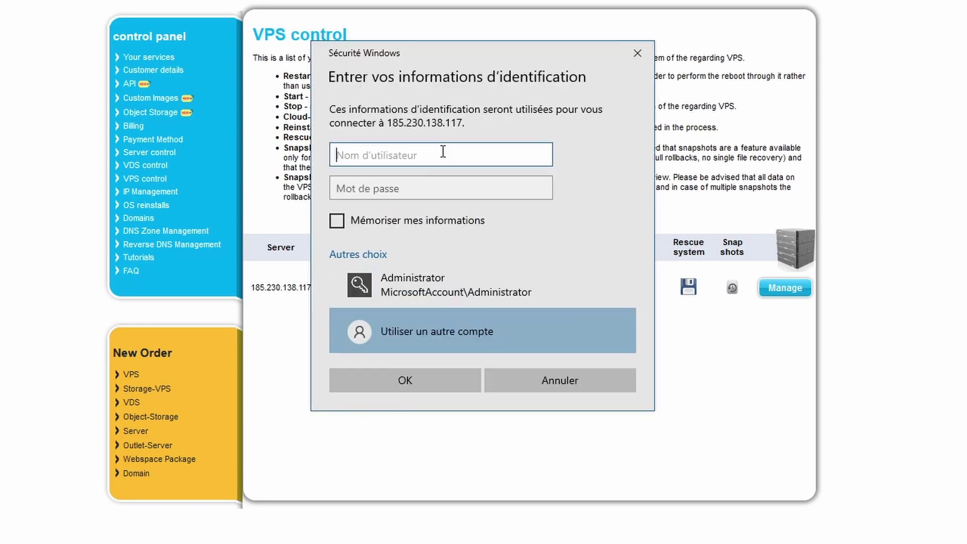
- Copy the default user Administrator from the VPS control list into the user name of the remote desktop credentials
drag(470, 58, 0, 84)
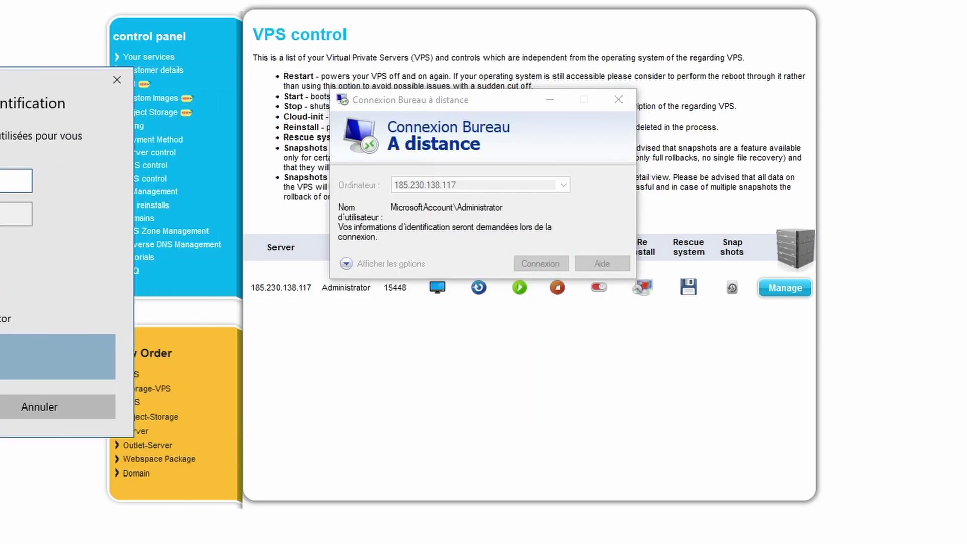
click(355, 287)
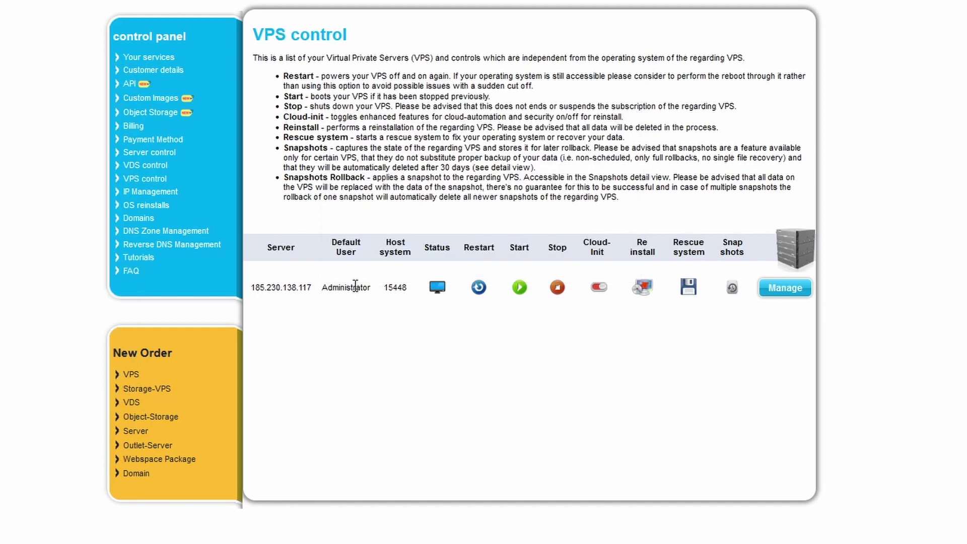
double_click(355, 287)
key(ctrl+c)
key(alt+Tab)
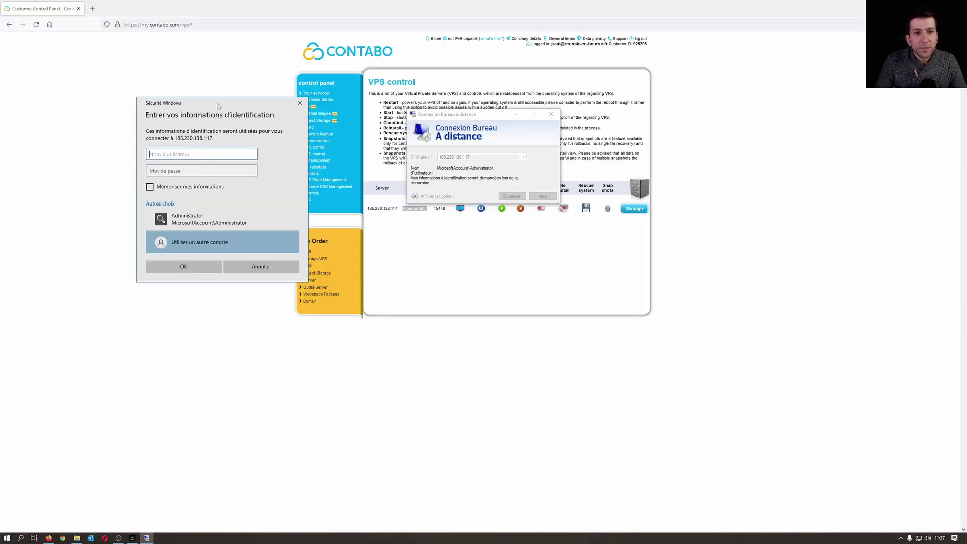
drag(214, 97, 406, 96)
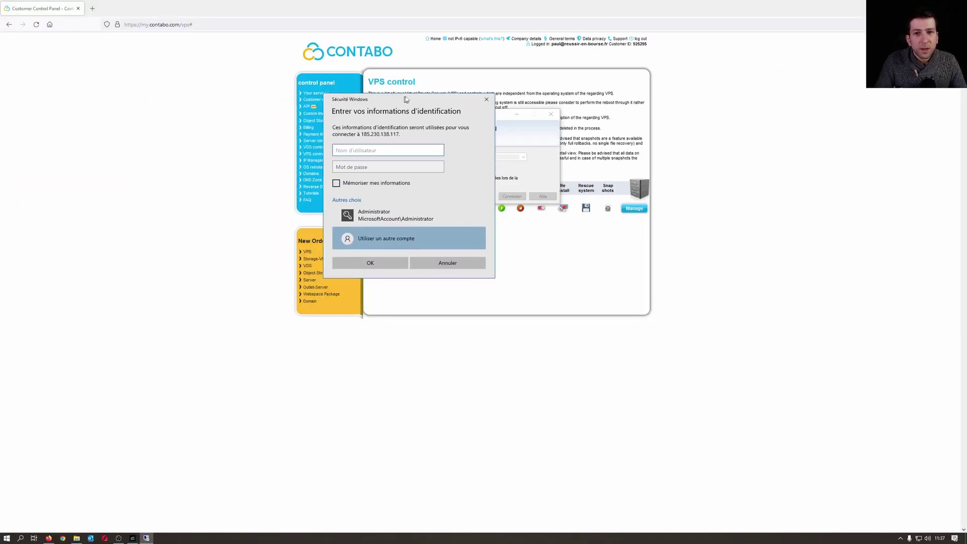
key(ctrl+v)
- Enter the VPS password, have the credentials remembered, and connect to the remote desktop
click(381, 165)
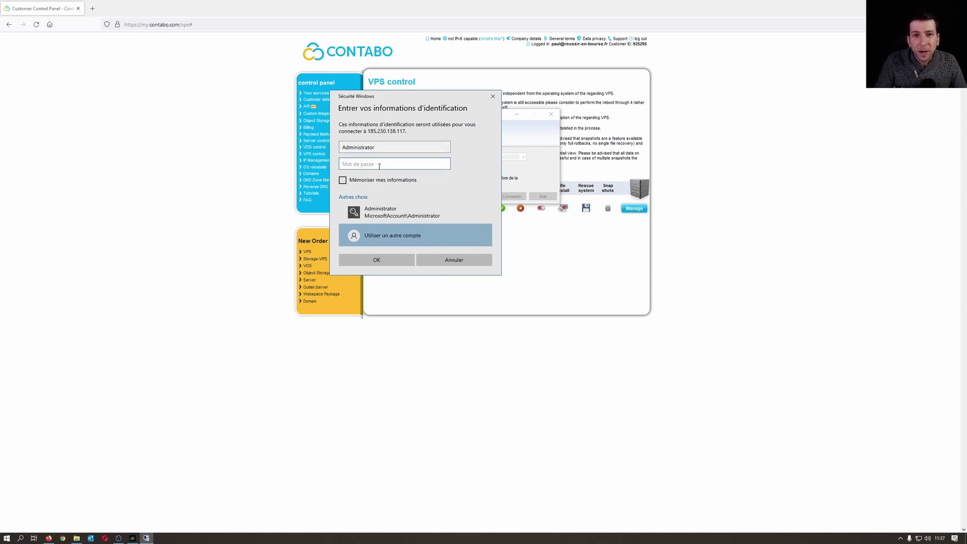
key(ctrl+v)
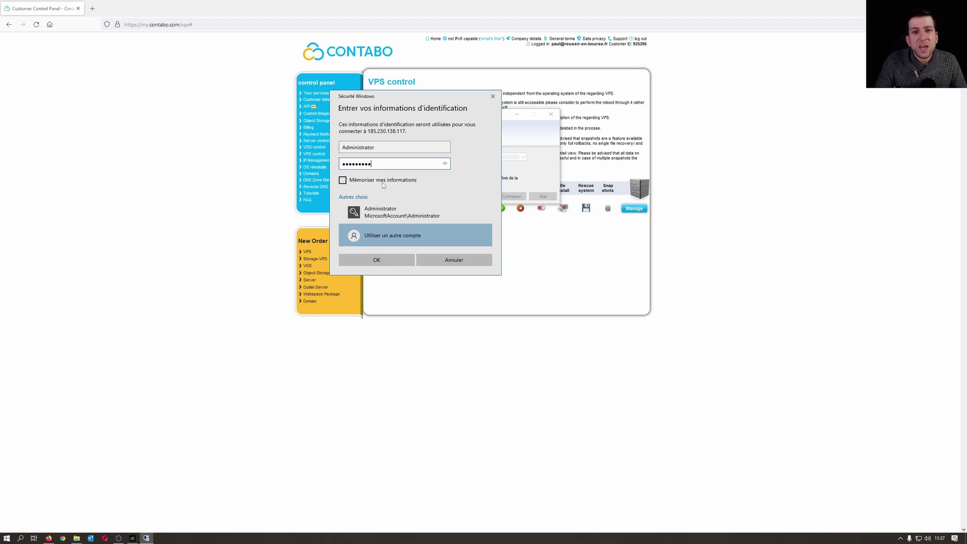
click(379, 184)
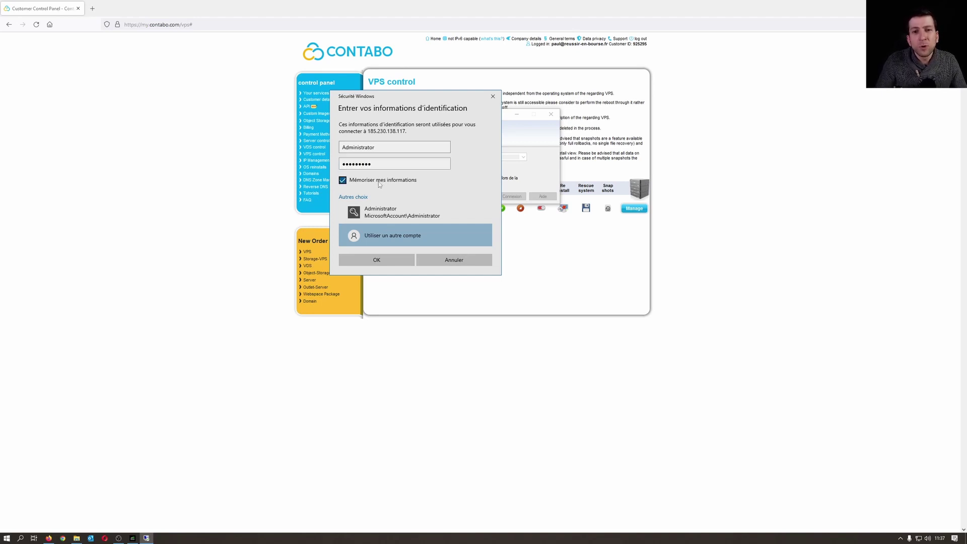
click(388, 258)
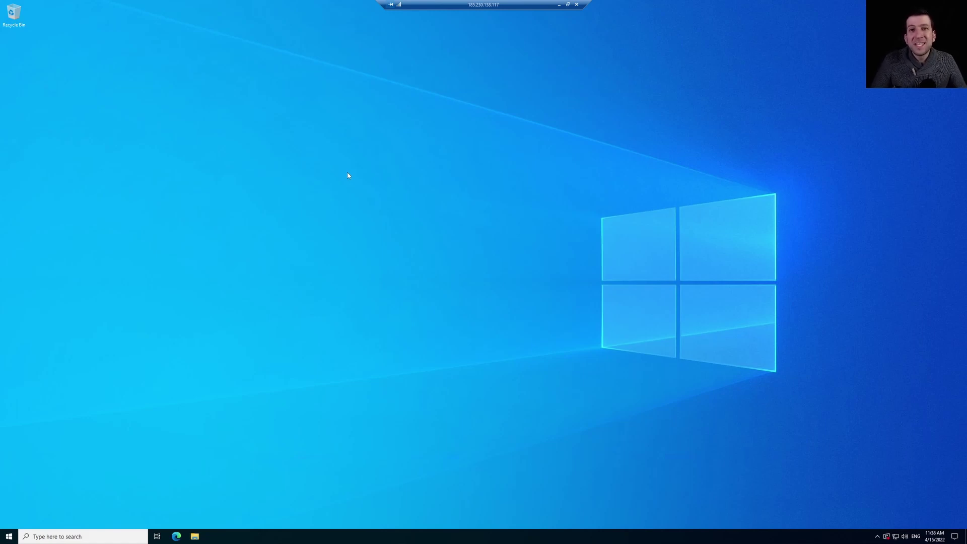
- Shrink the remote desktop session to a window and return it to full screen
click(567, 5)
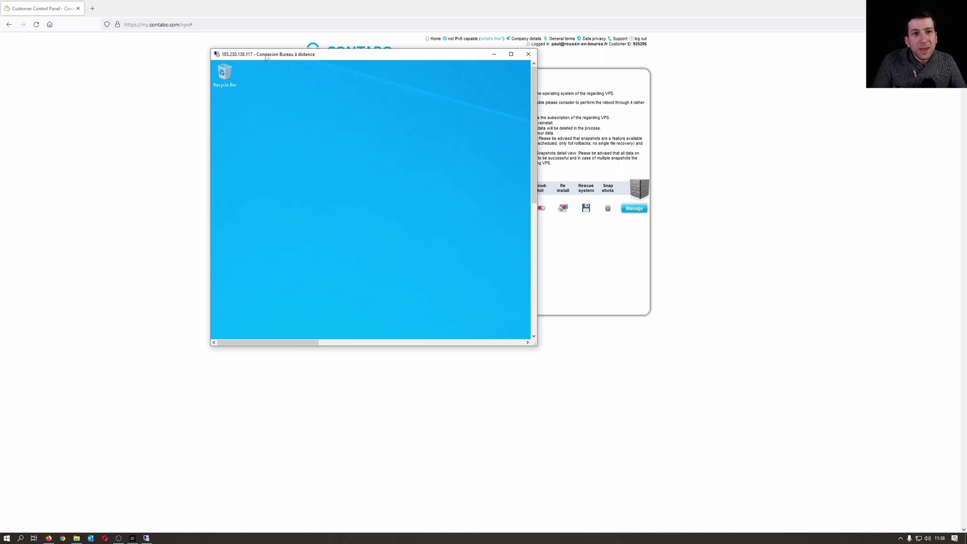
click(510, 54)
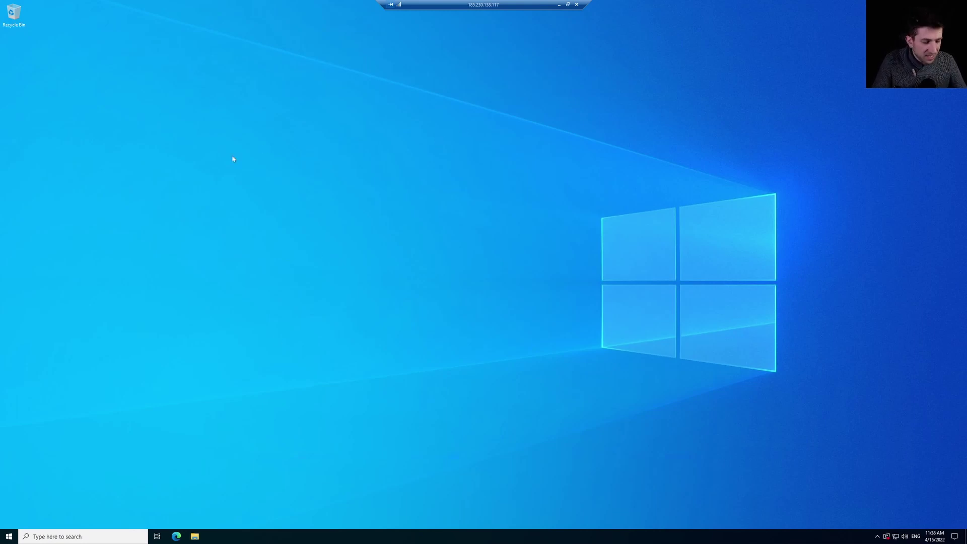
- Copy icmarketssc4setup.exe from the local desktop folder in File Explorer and paste it onto the VPS desktop
click(560, 6)
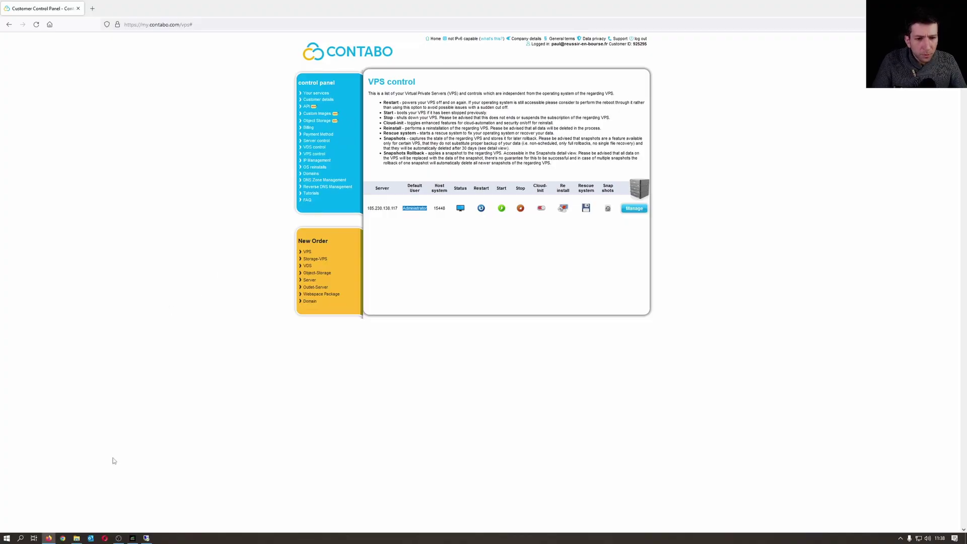
click(76, 538)
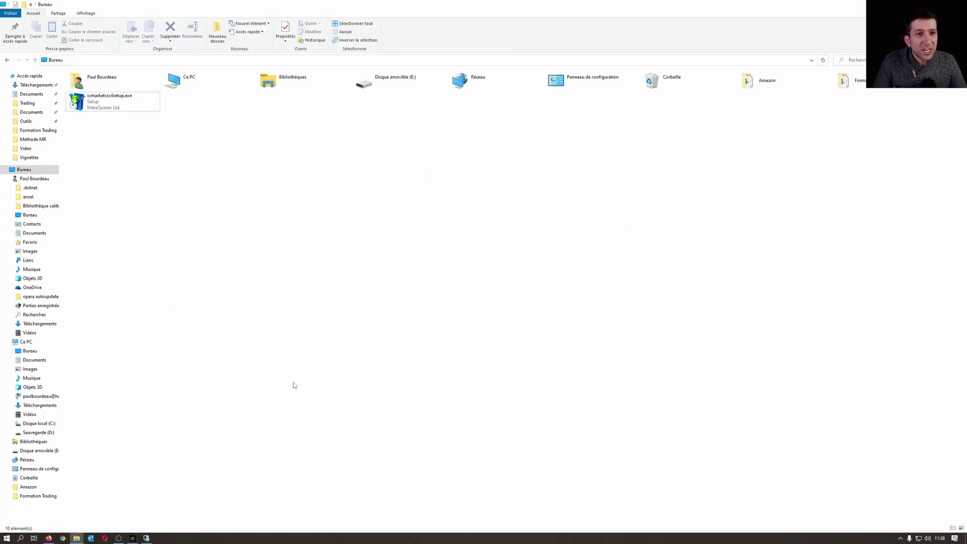
click(96, 102)
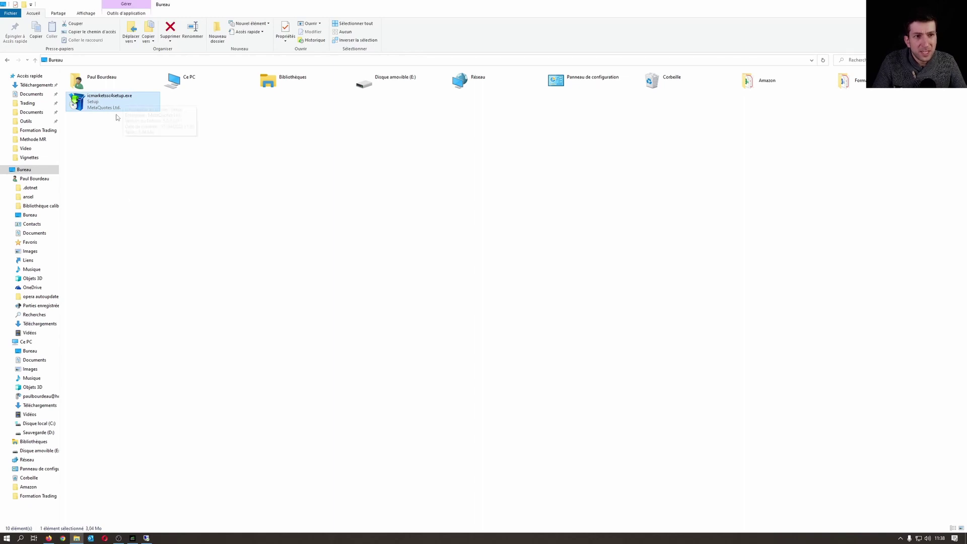
click(254, 163)
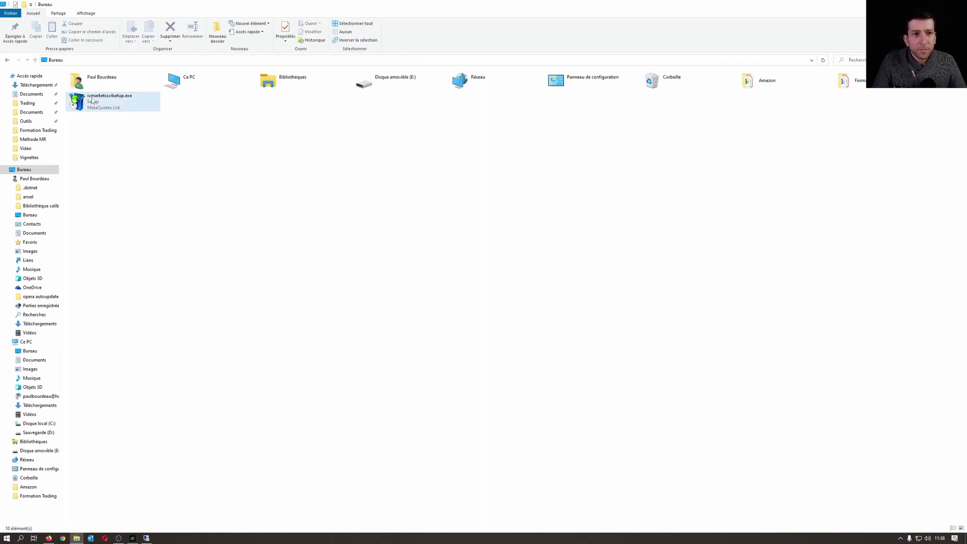
click(96, 102)
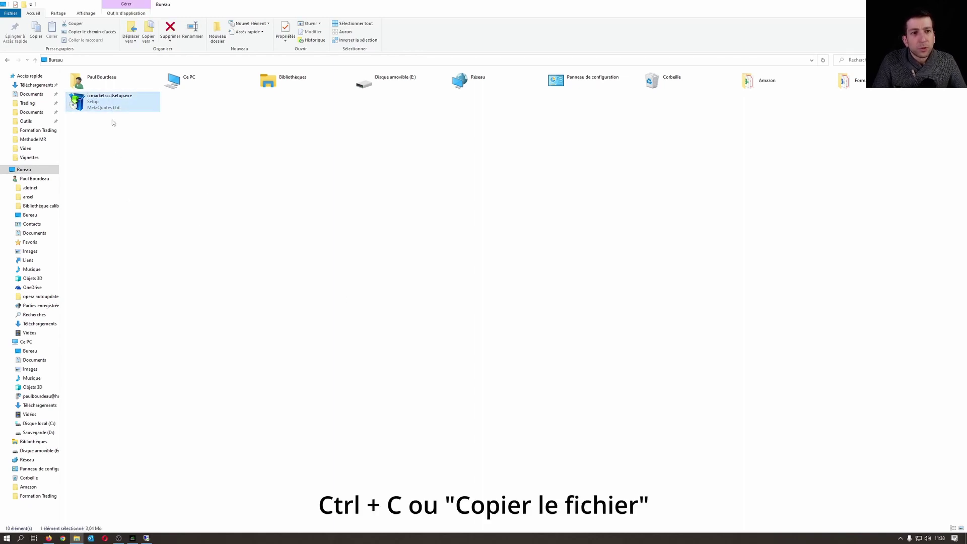
click(146, 538)
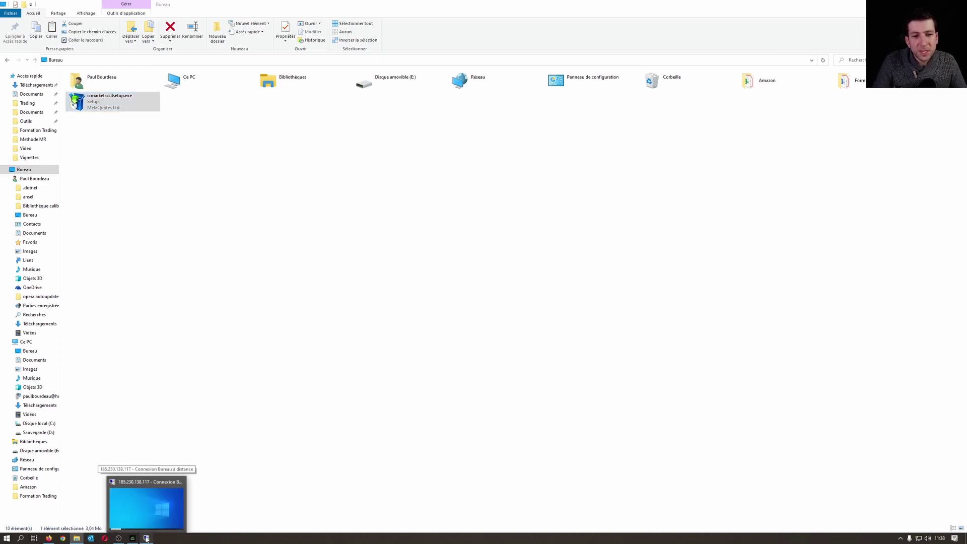
key(ctrl+v)
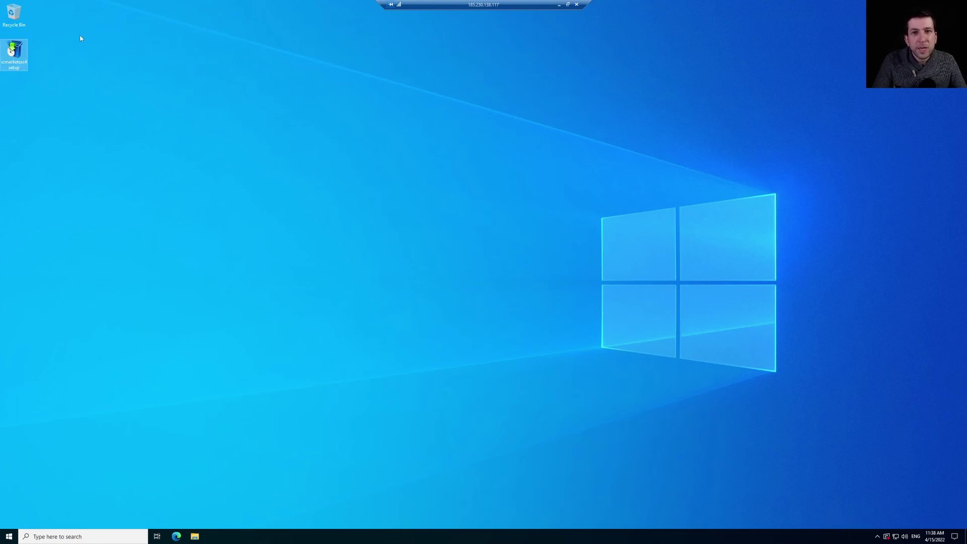
- Install MetaTrader 4 IC Markets from the setup file on the VPS desktop, accepting the license agreement and finishing the setup
double_click(16, 49)
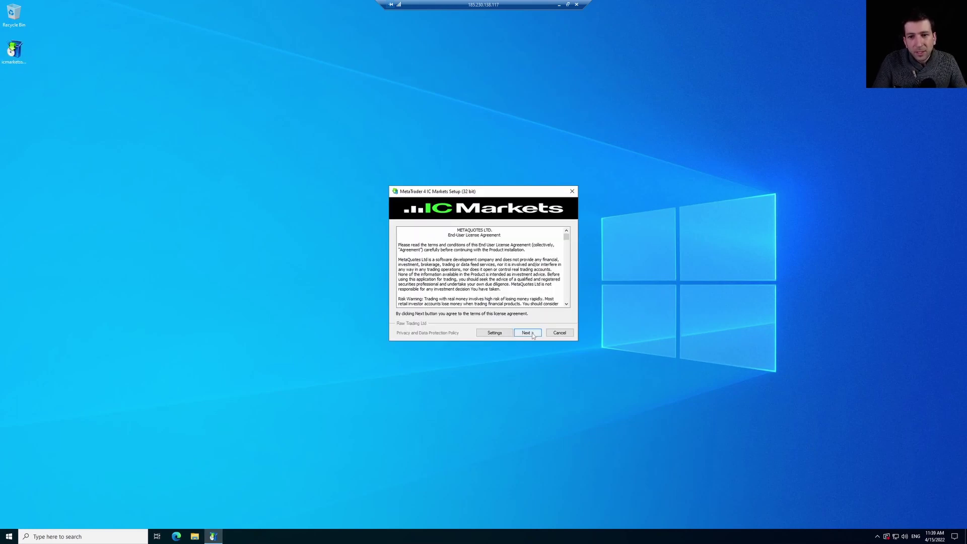
click(526, 333)
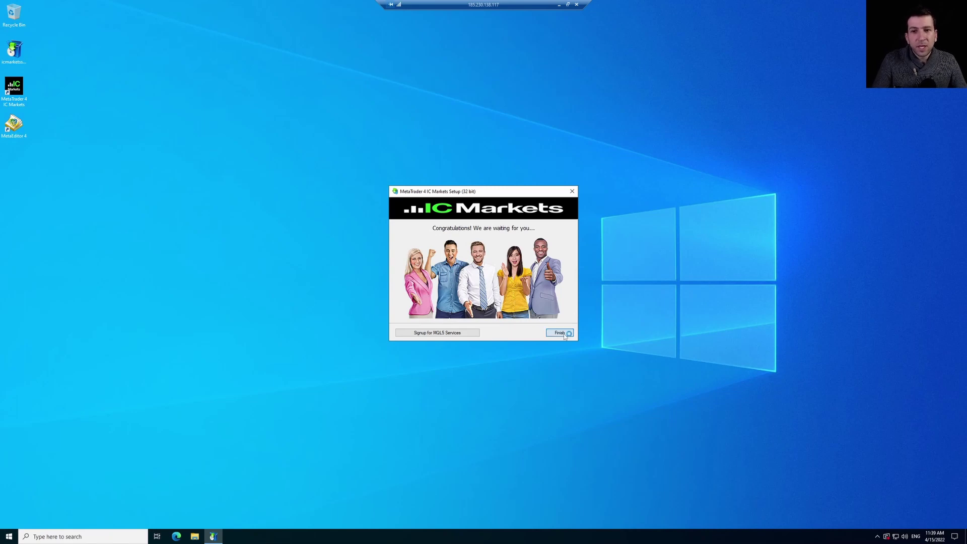
key(Return)
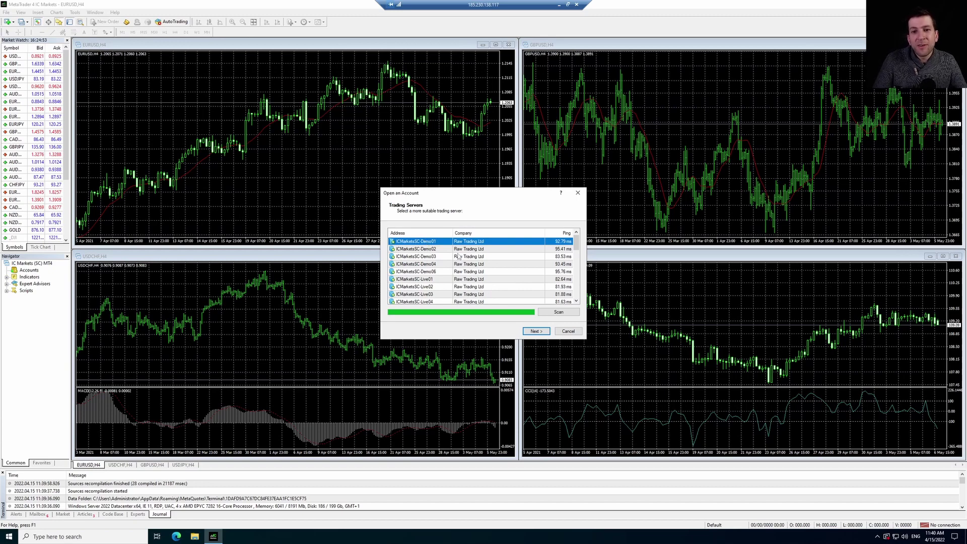
- Choose ICMarketsSC-Demo02 as the trading server and select the existing trade account option
scroll(458, 257, down, 7)
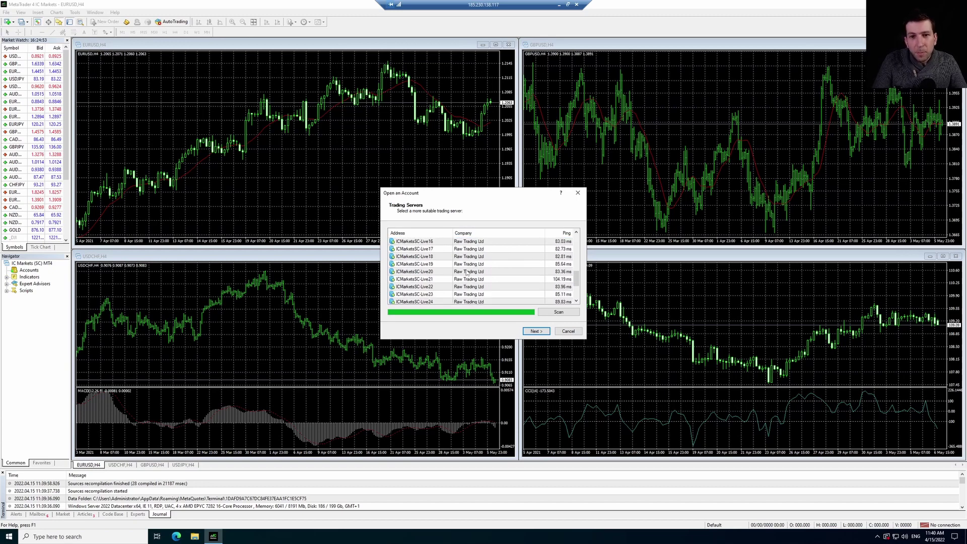
scroll(466, 272, up, 7)
click(451, 249)
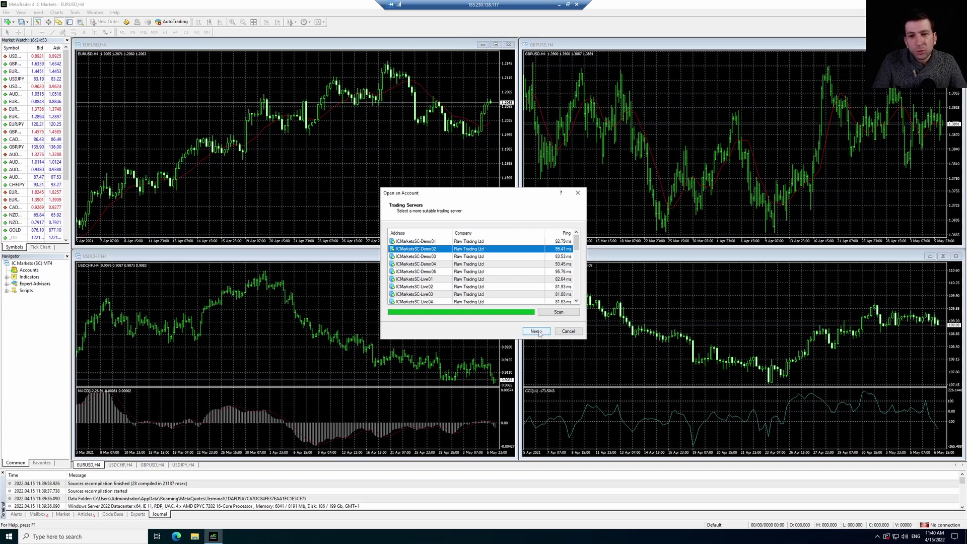
click(537, 332)
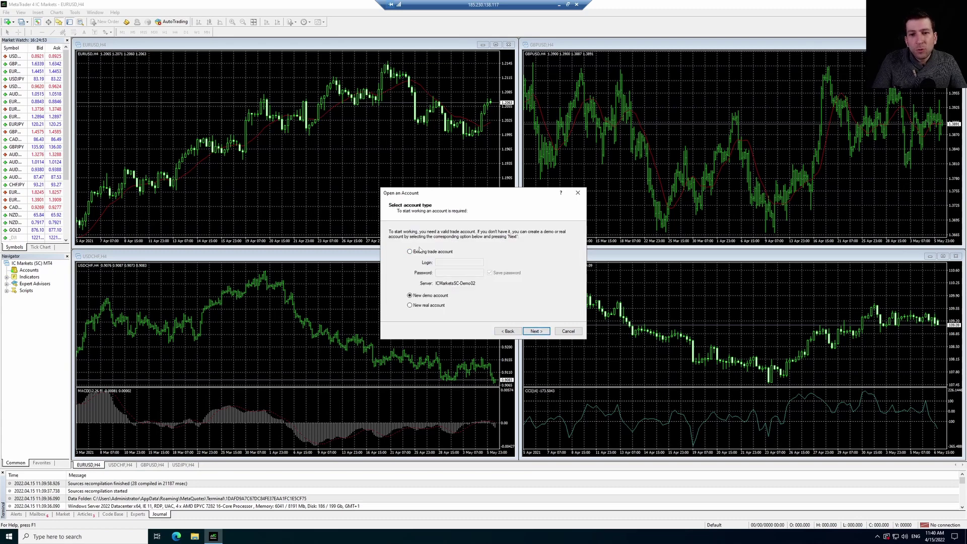
click(434, 252)
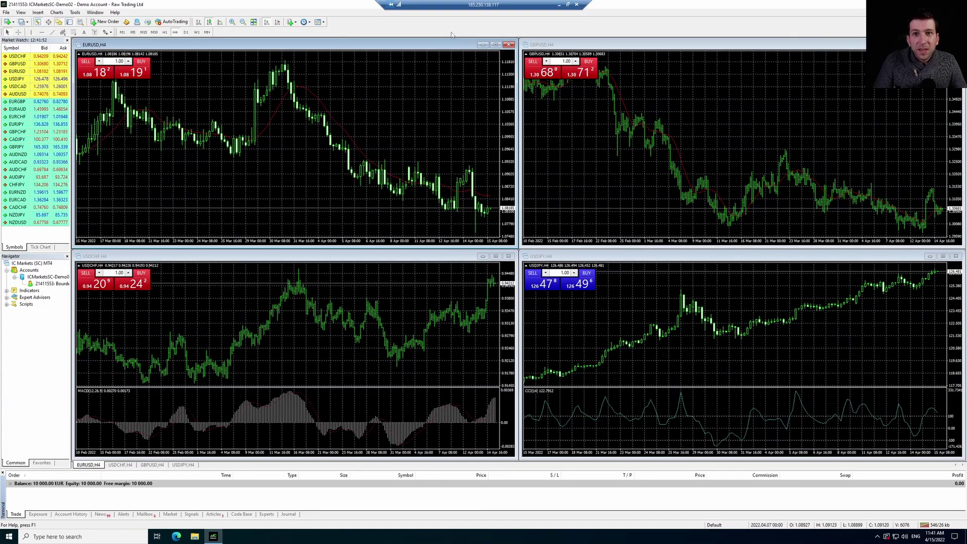
- Widen the Market Watch and Navigator area and close the four default charts EURUSD, GBPUSD, USDCHF and USDJPY
drag(70, 347, 166, 352)
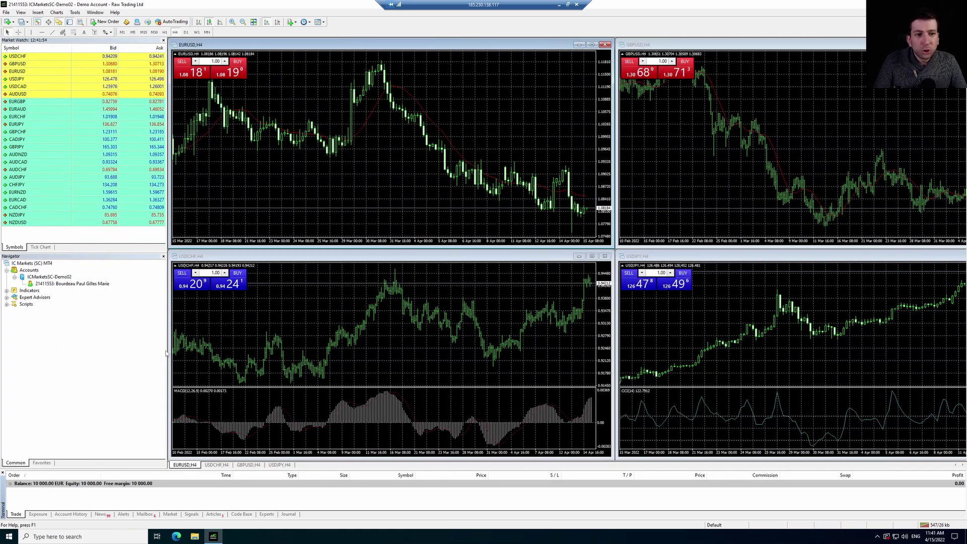
click(605, 45)
drag(720, 45, 407, 47)
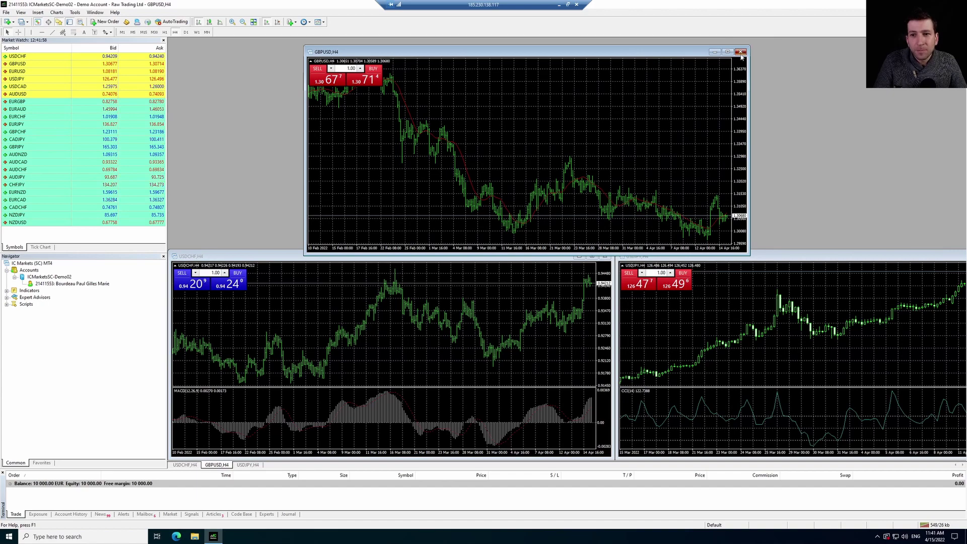
click(607, 40)
click(604, 256)
drag(655, 255, 368, 211)
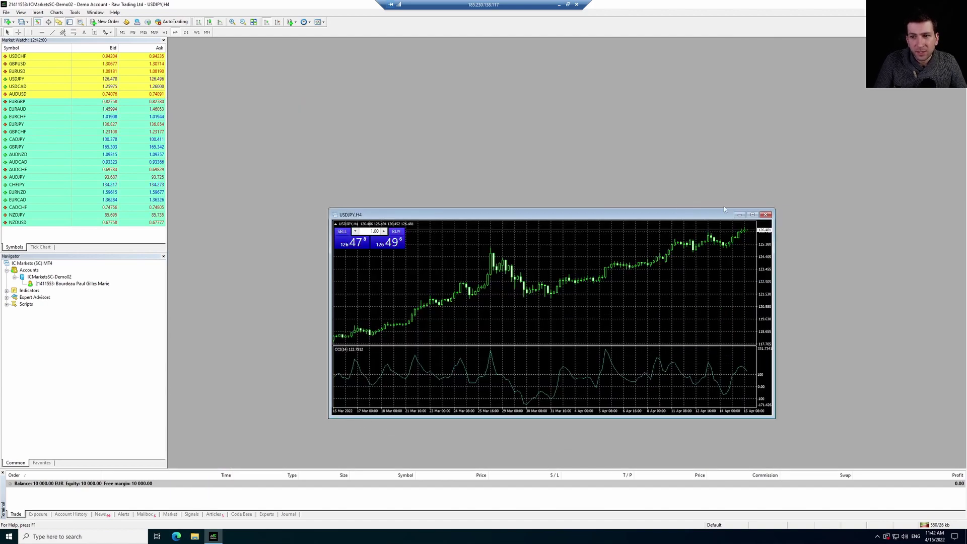
click(767, 214)
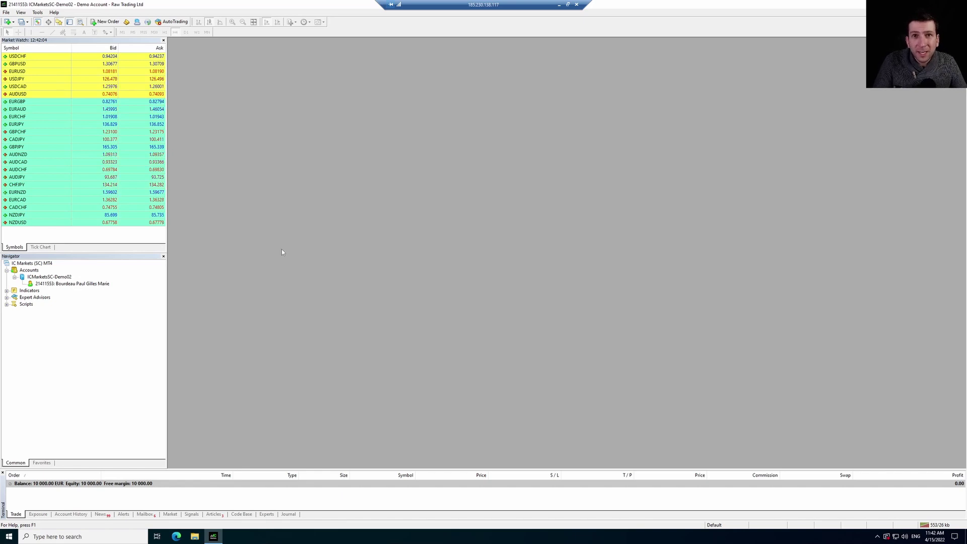
- Expand the Indicators and Expert Advisors groups in the Navigator
click(6, 291)
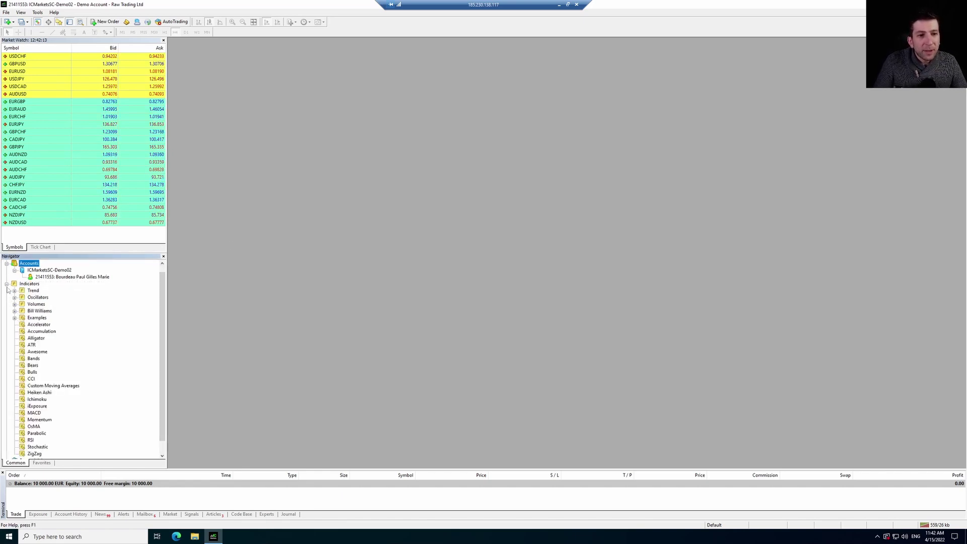
scroll(43, 354, down, 1)
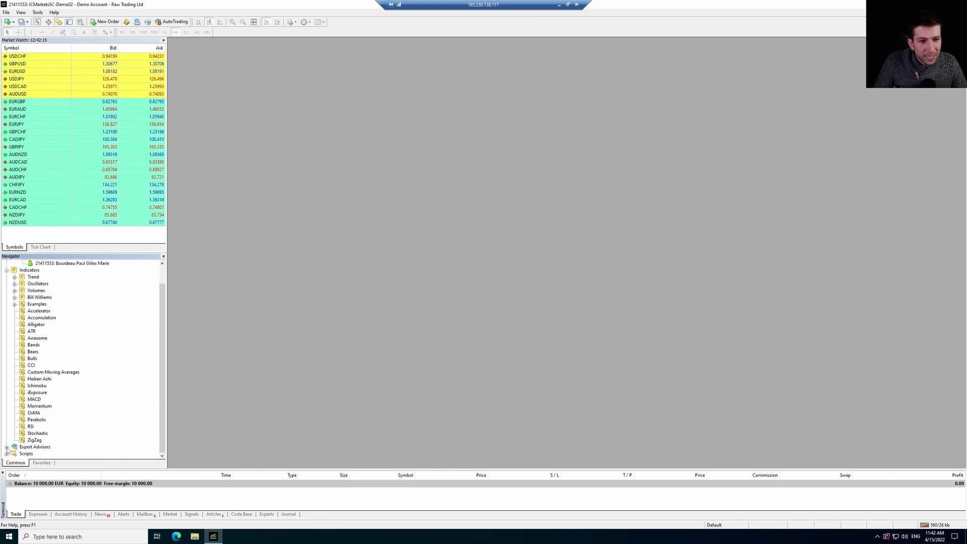
click(6, 446)
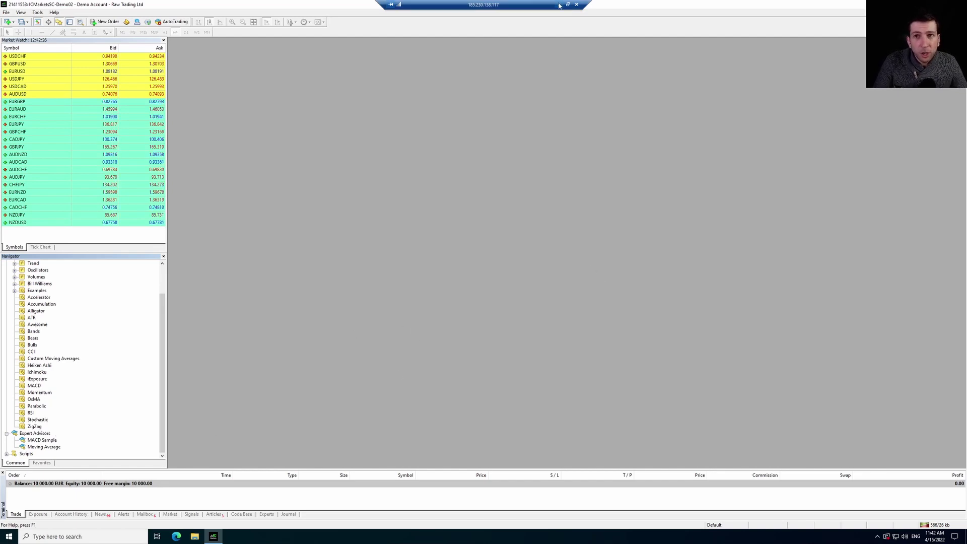
- Open the terminal's data folder, look at the contents of MQL4\Experts, and close the folder window
click(6, 13)
mouse_move(21, 12)
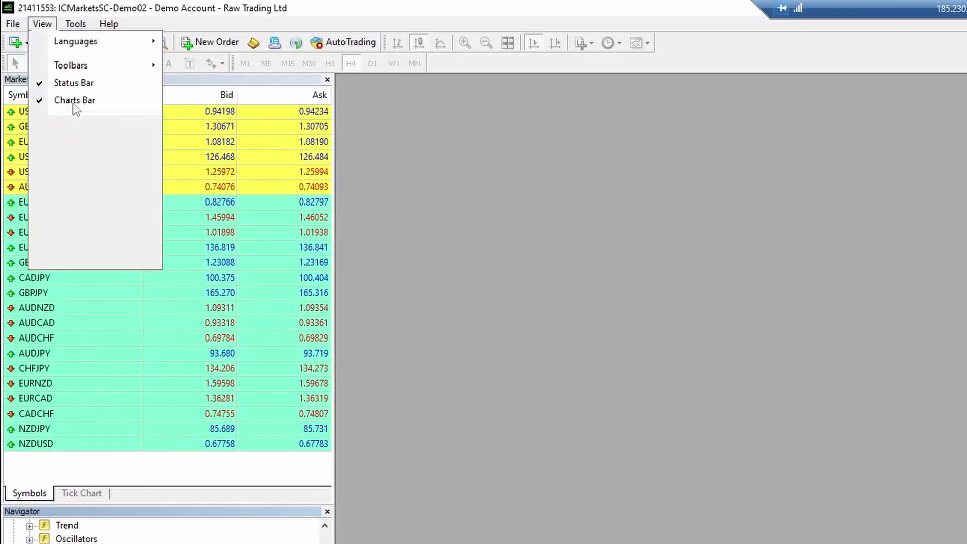
click(63, 117)
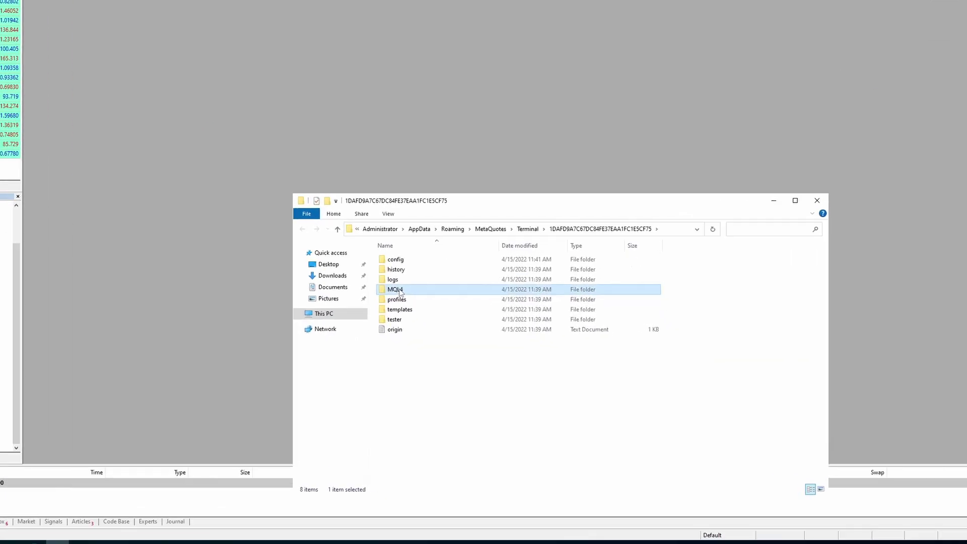
double_click(396, 290)
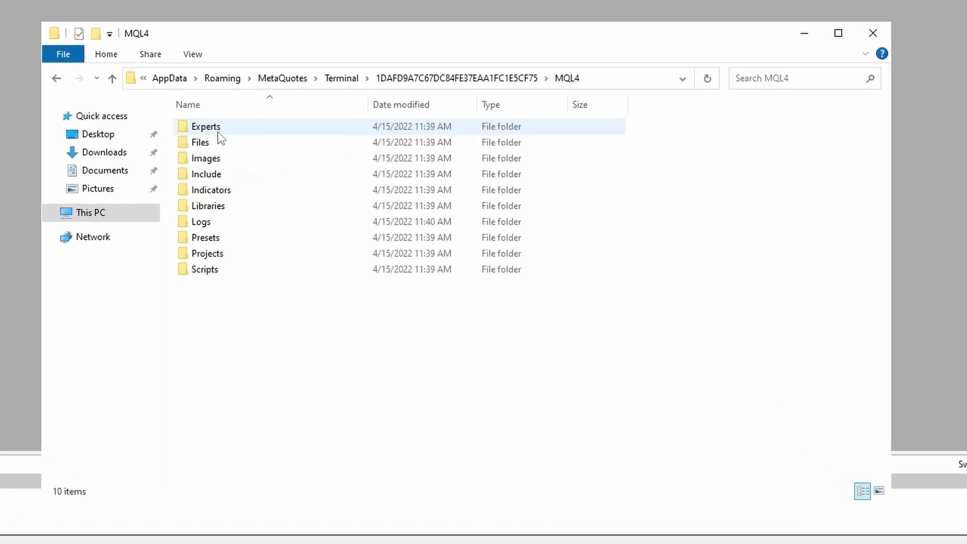
double_click(220, 129)
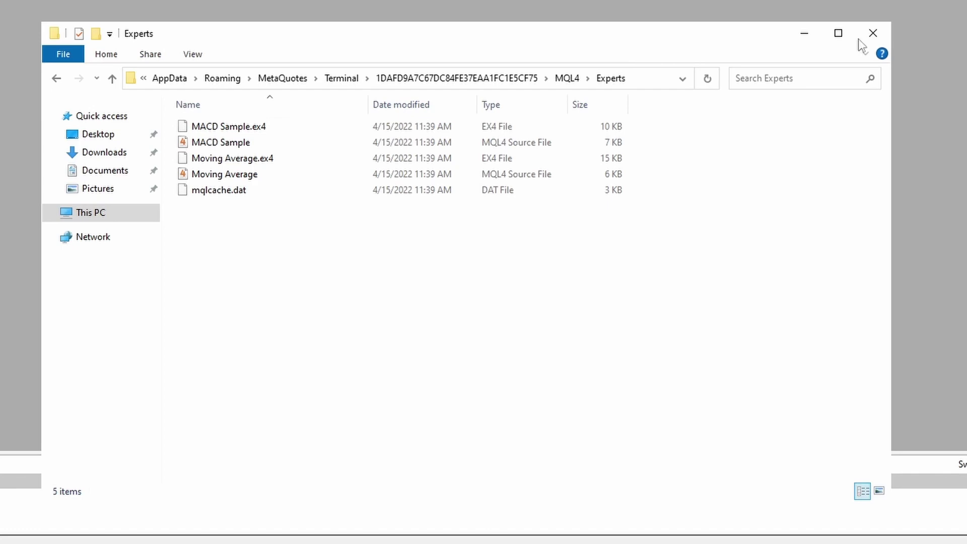
click(872, 32)
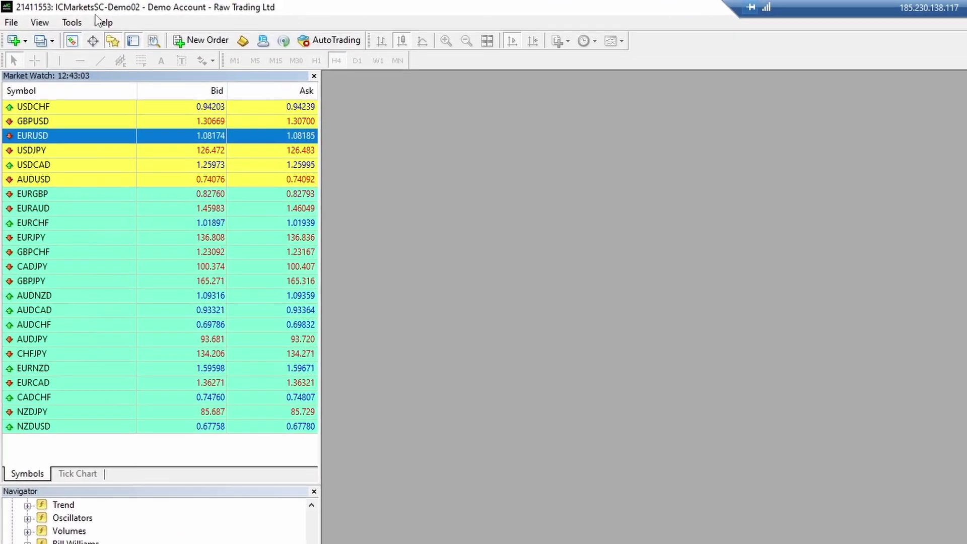
- Switch the MetaTrader interface language to French and restart the terminal to apply it
click(28, 16)
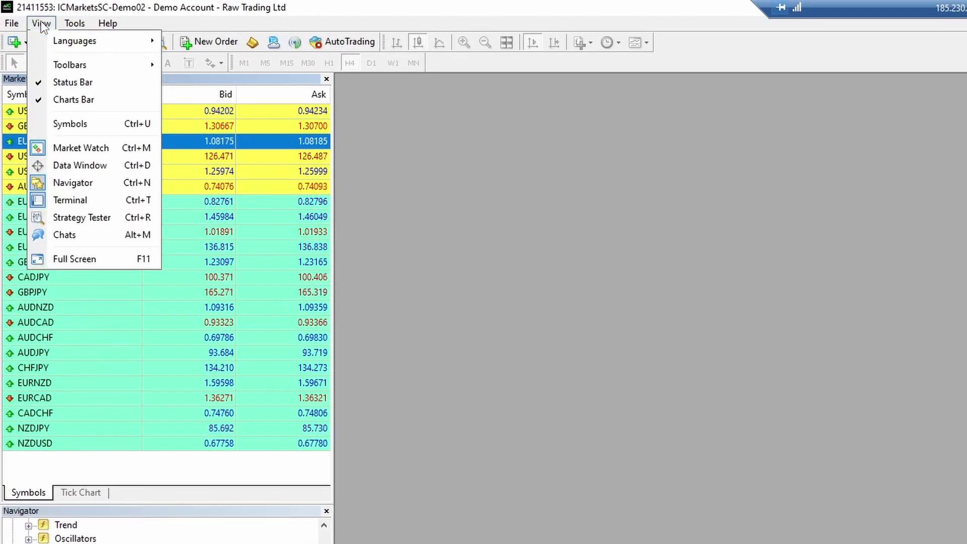
mouse_move(75, 41)
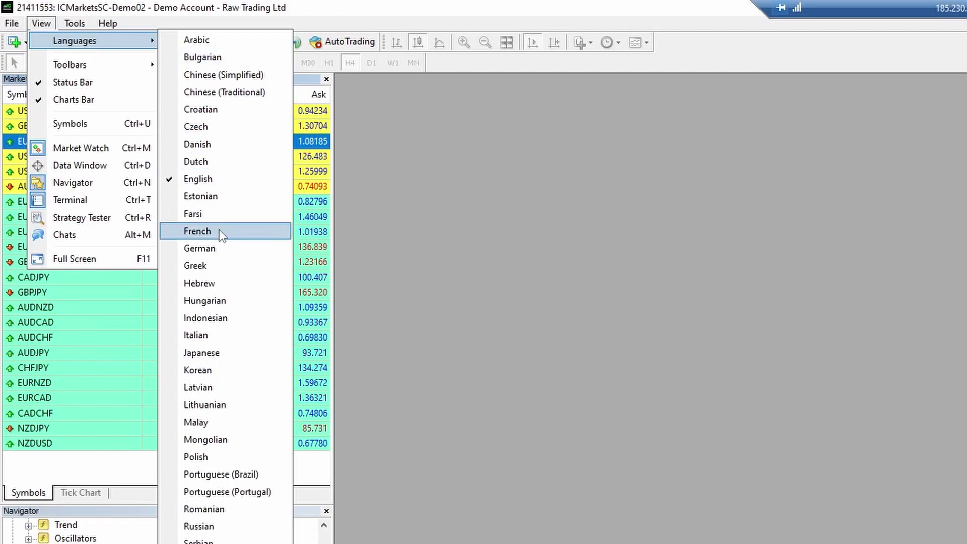
click(236, 230)
click(461, 282)
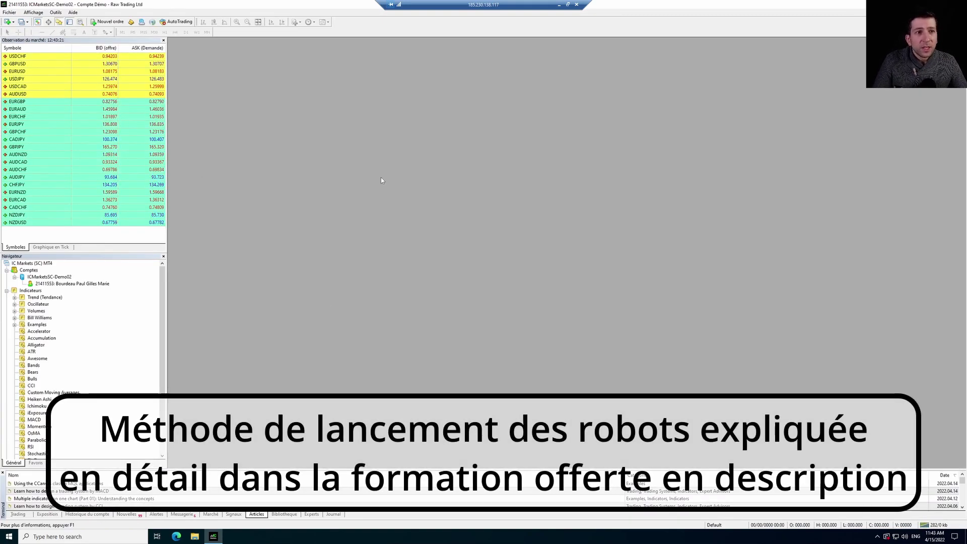
- Open a EURUSD chart and attach the MACD Sample expert to it with its default input parameters
right_click(28, 72)
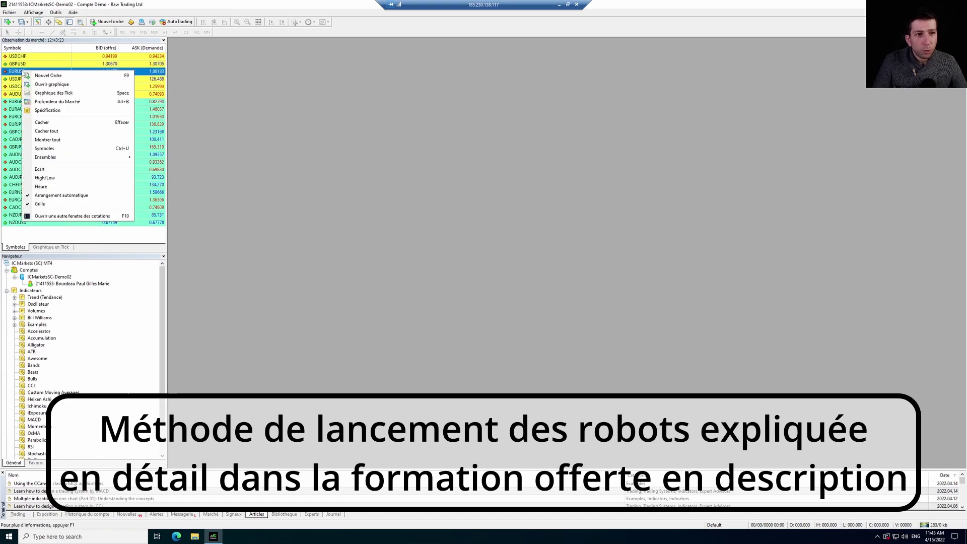
click(50, 89)
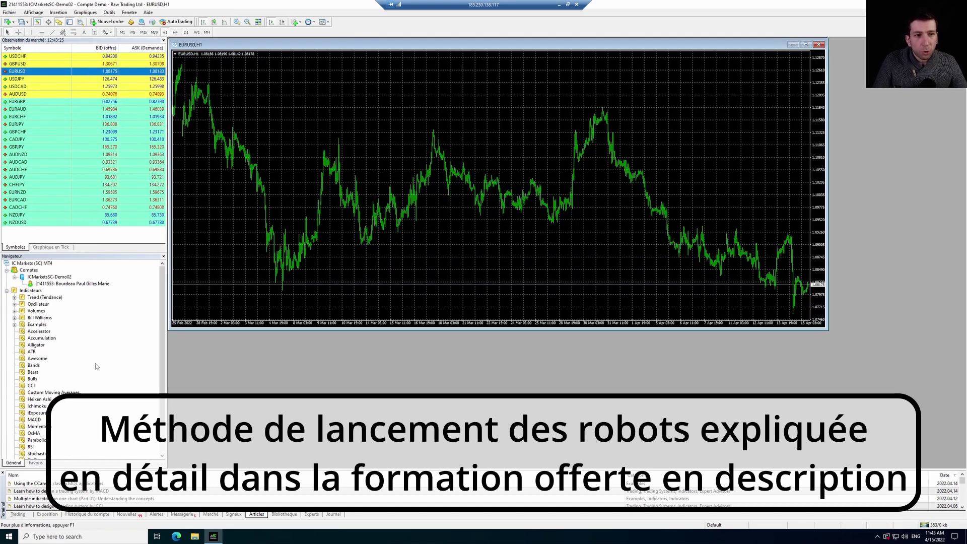
scroll(78, 362, down, 2)
drag(35, 440, 438, 126)
click(352, 191)
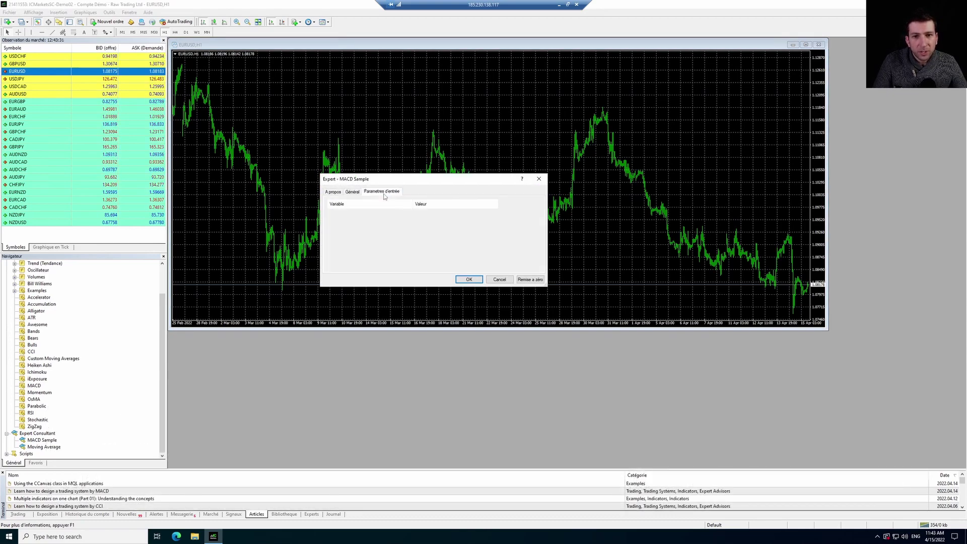
click(381, 192)
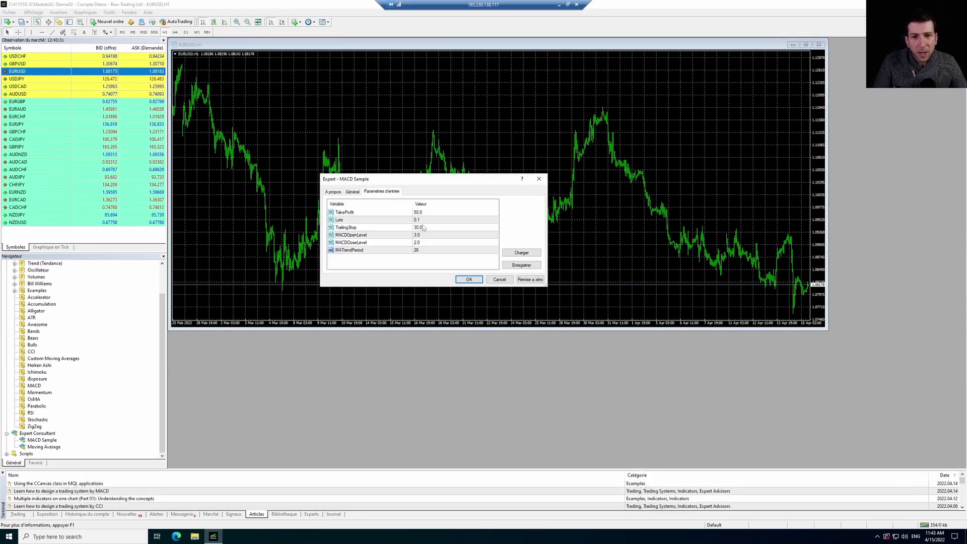
click(469, 279)
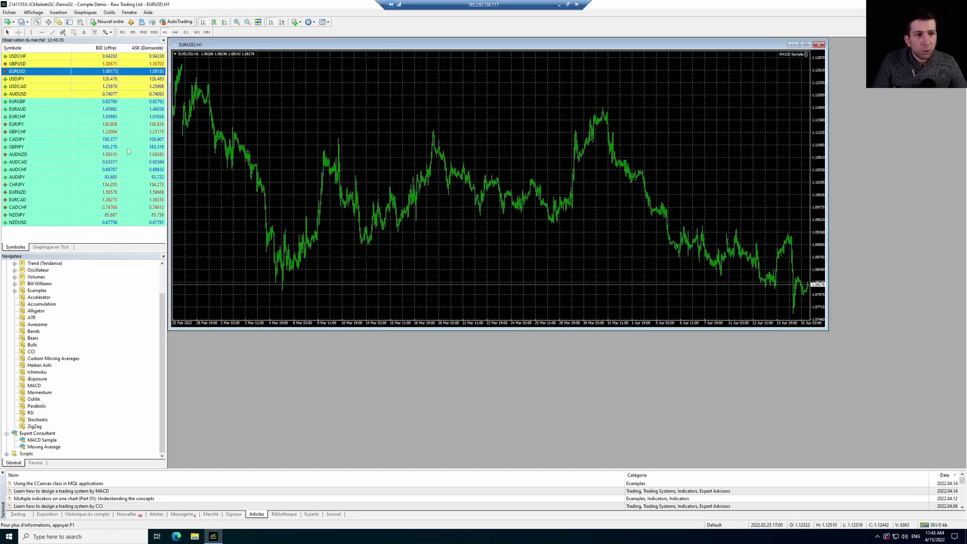
- Open an AUDCAD chart and attach the MACD Sample expert with live trading allowed and default input parameters
right_click(20, 161)
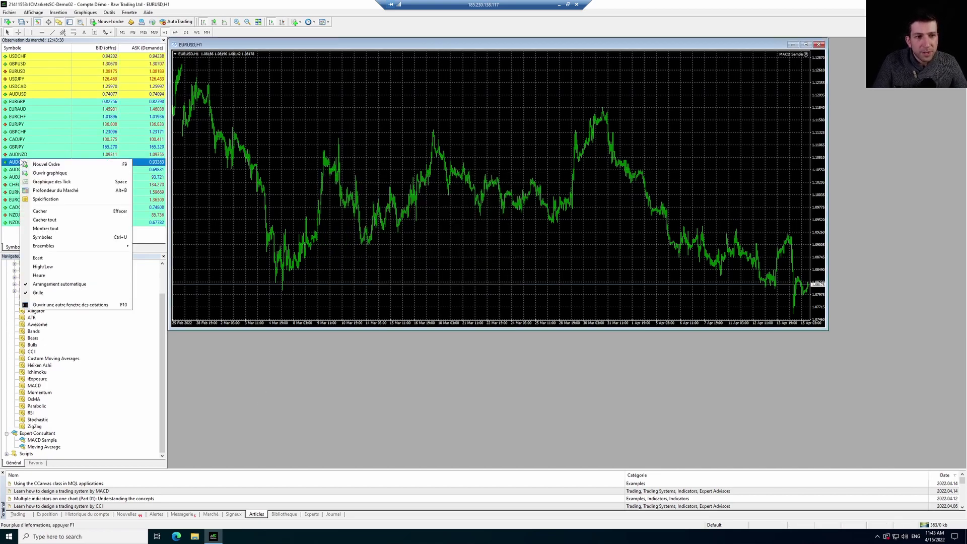
click(60, 174)
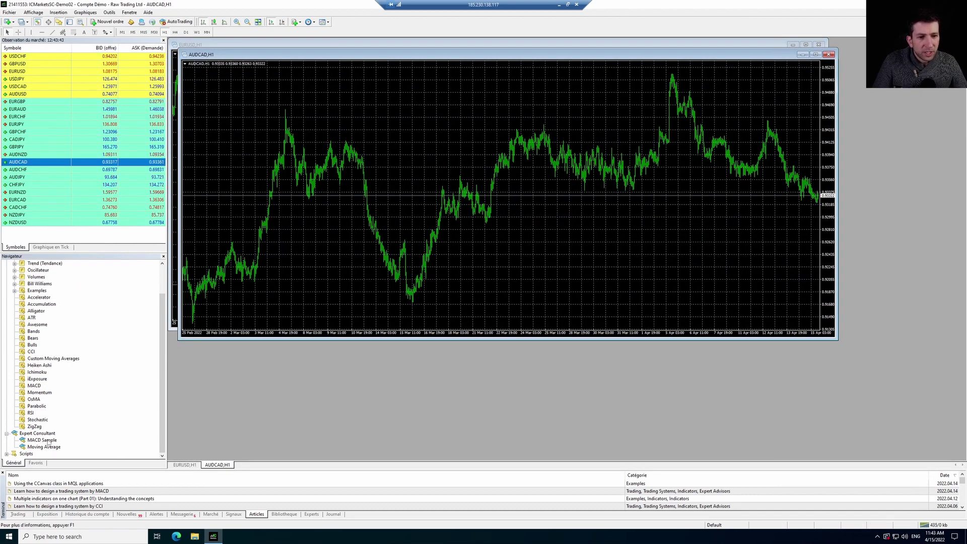
drag(376, 217, 374, 216)
click(335, 192)
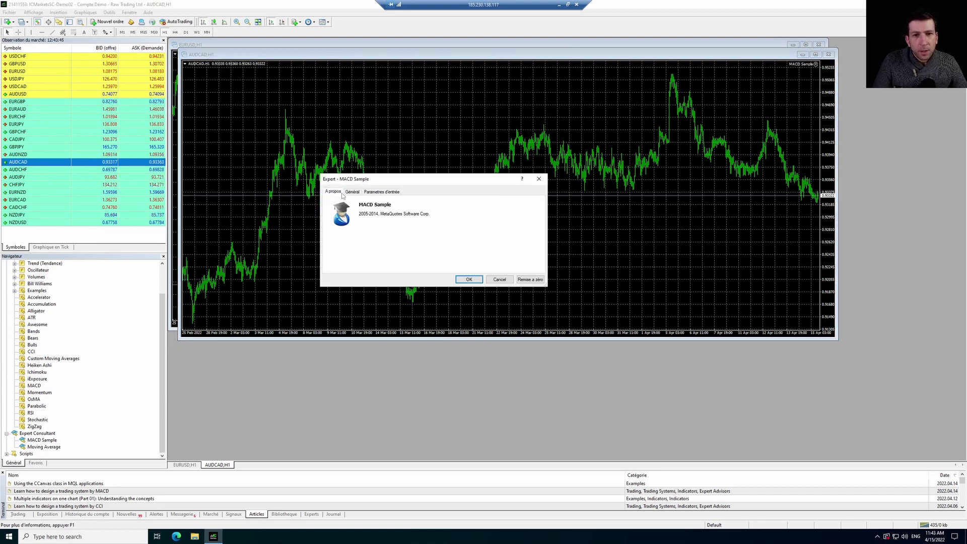
click(352, 193)
click(367, 256)
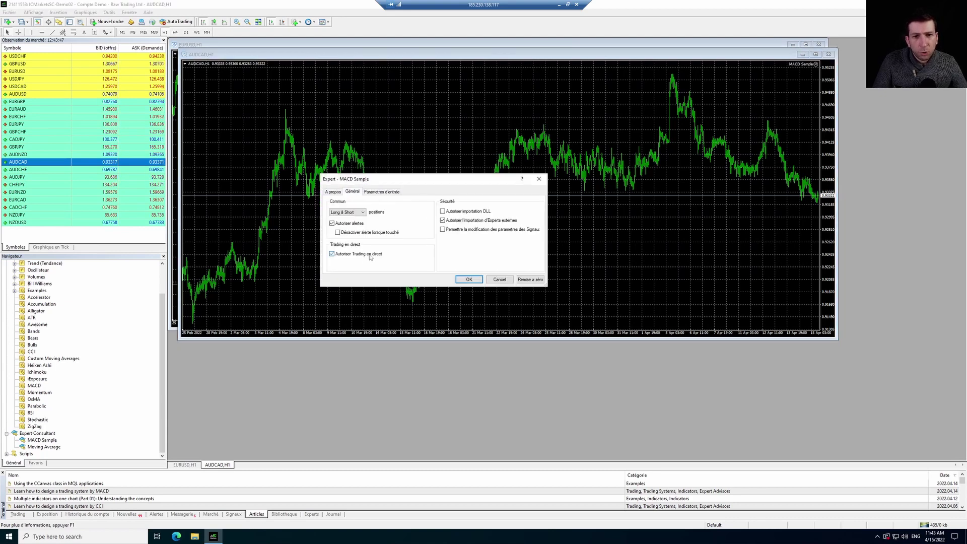
click(381, 191)
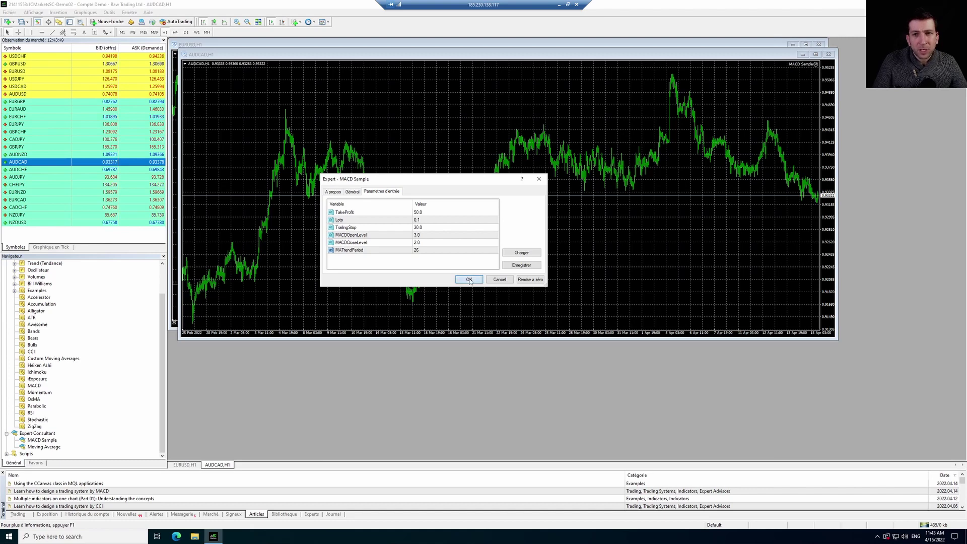
click(469, 279)
- Tile the EURUSD and AUDCAD charts side by side and disconnect from the remote desktop session
click(262, 22)
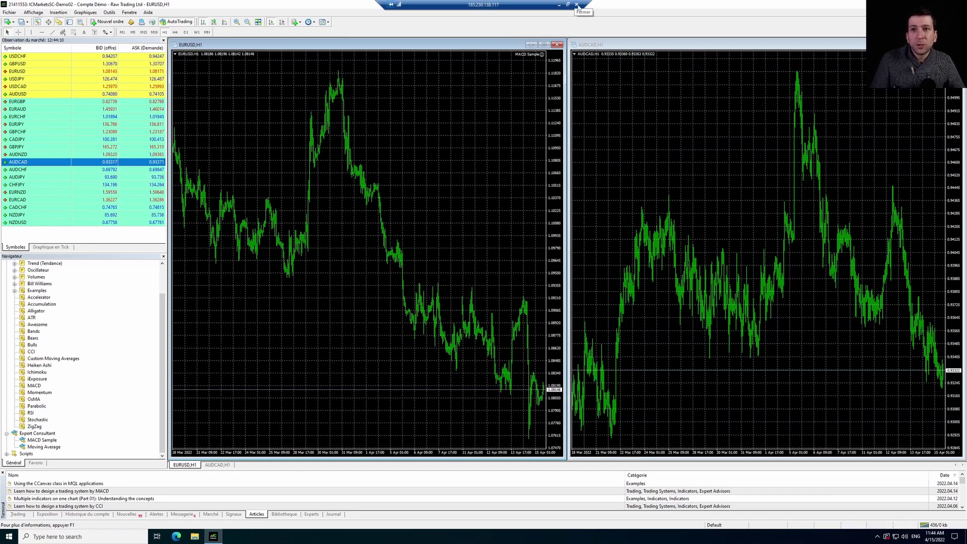
click(576, 5)
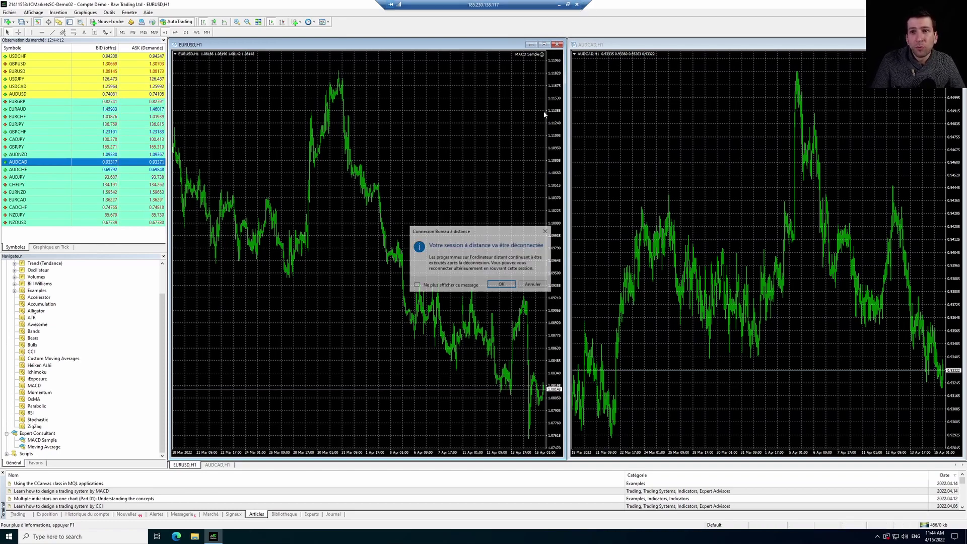
click(502, 285)
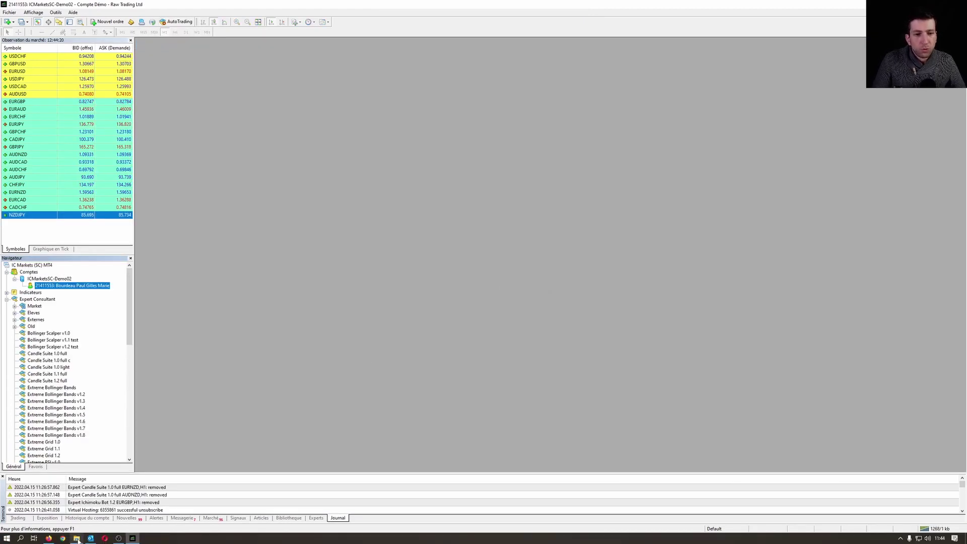
click(77, 539)
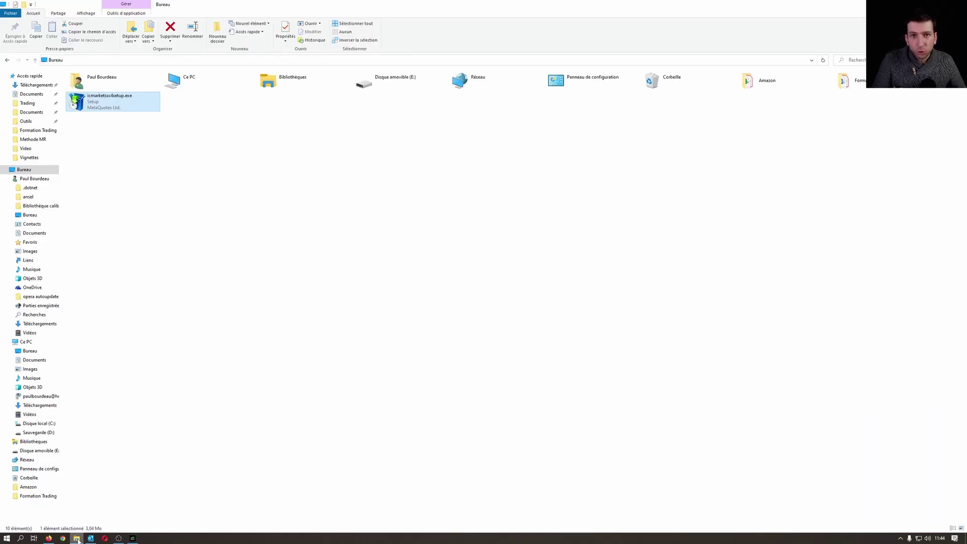
click(77, 539)
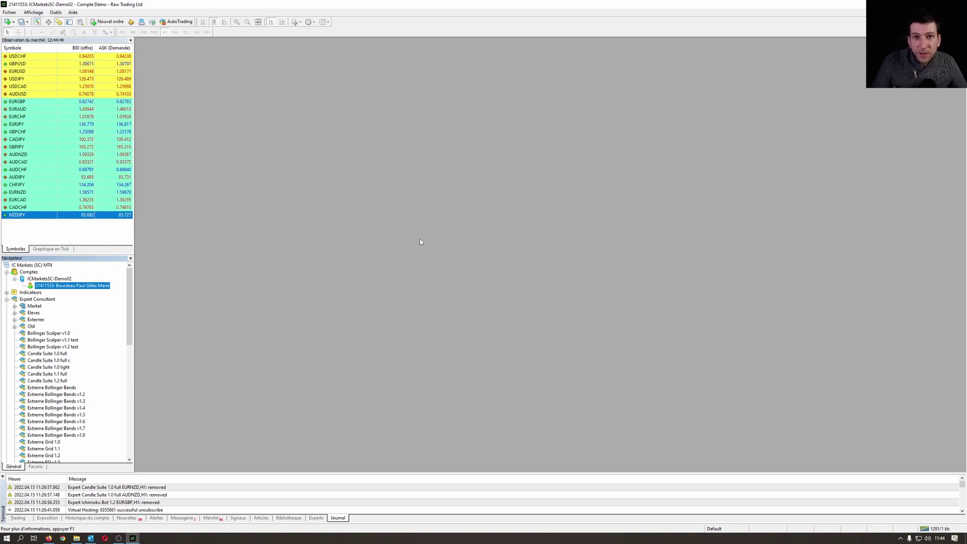
- Reconnect to the VPS with Remote Desktop Connection using the saved computer address, and examine the MetaTrader terminal's Journal entries for the attached experts
click(7, 538)
text(con)
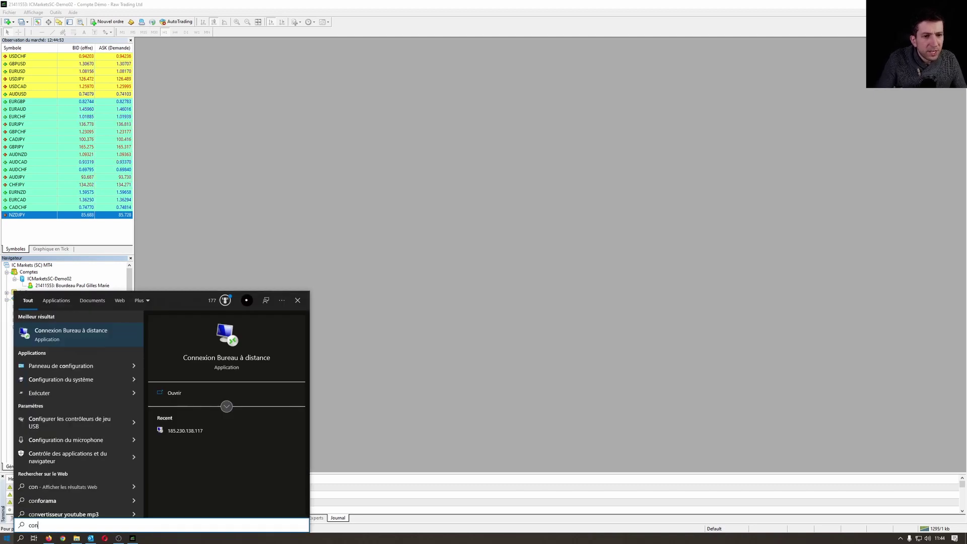
click(86, 334)
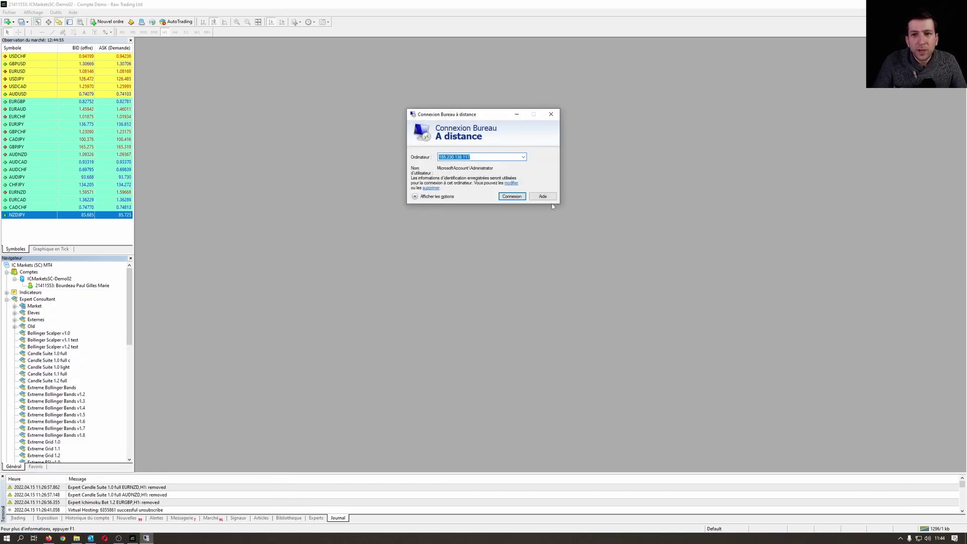
click(512, 195)
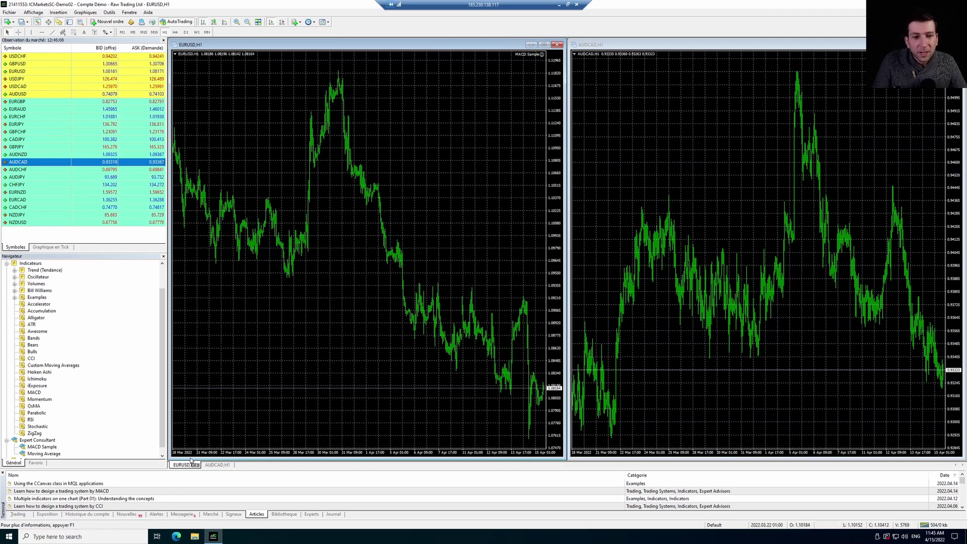
click(334, 515)
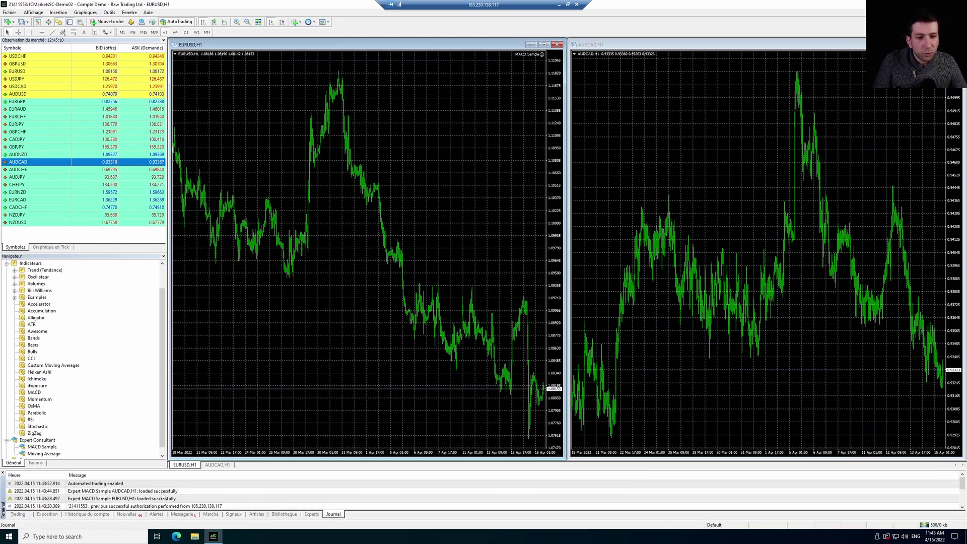
scroll(136, 501, up, 2)
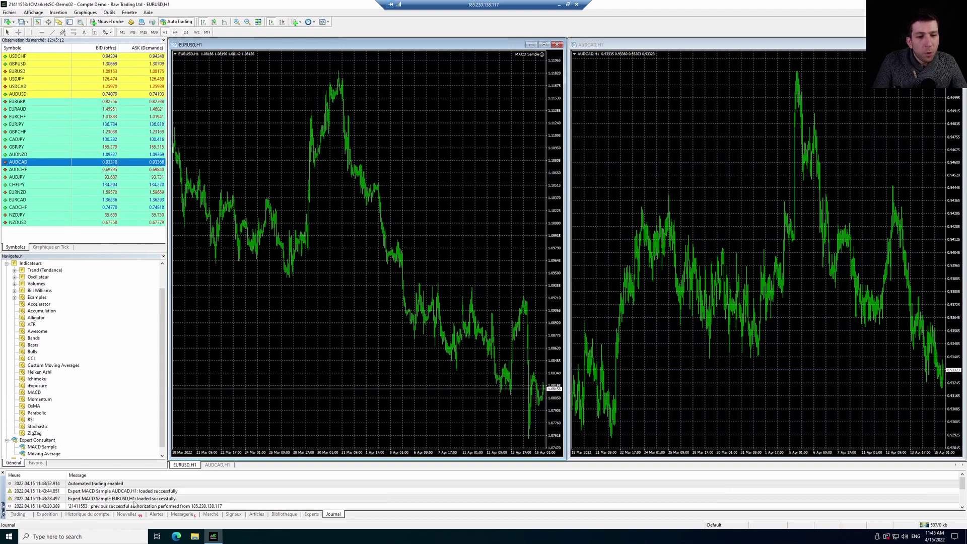